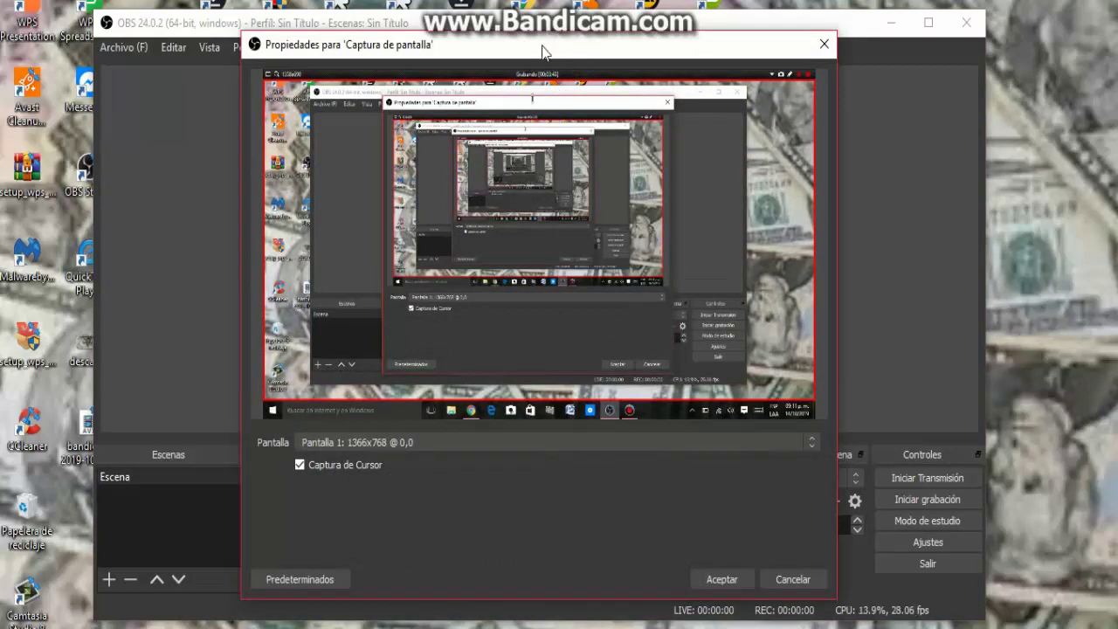
Step: Accept the display capture source for Pantalla 1 with cursor capture enabled, and deselect it in the preview
drag(541, 50, 531, 26)
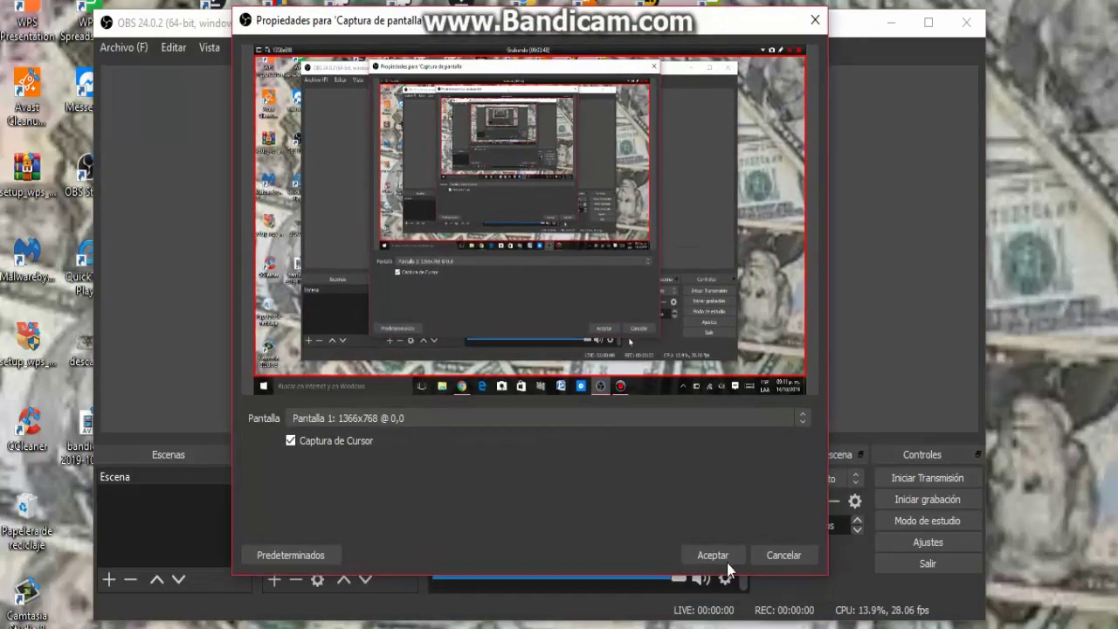
click(713, 556)
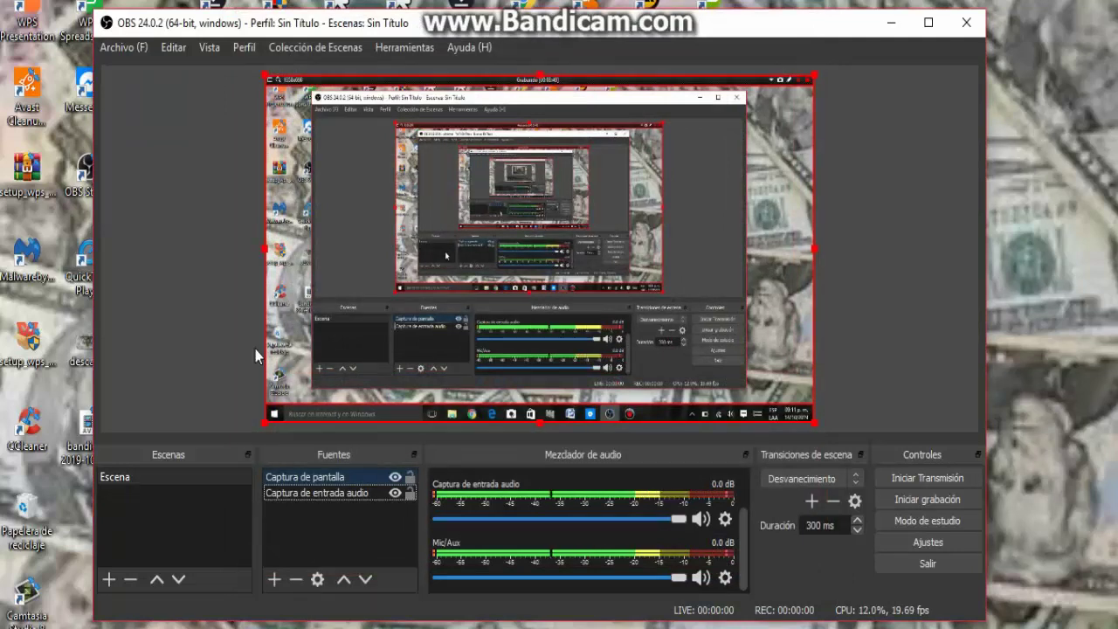
click(172, 354)
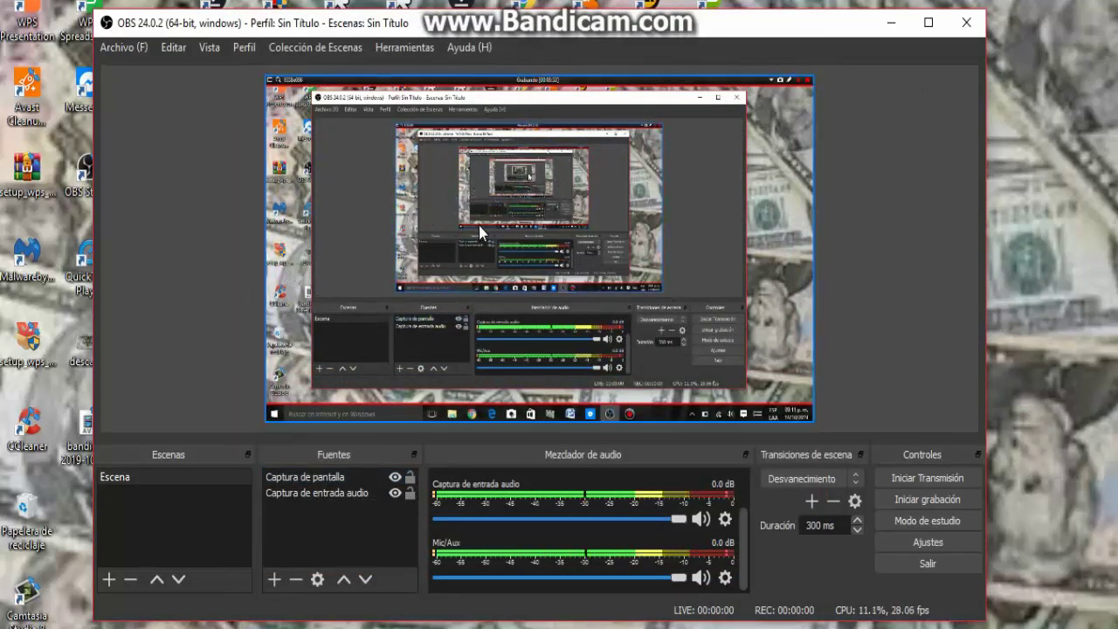
mouse_move(645, 30)
mouse_down()
mouse_move(661, 25)
mouse_move(642, 13)
mouse_up()
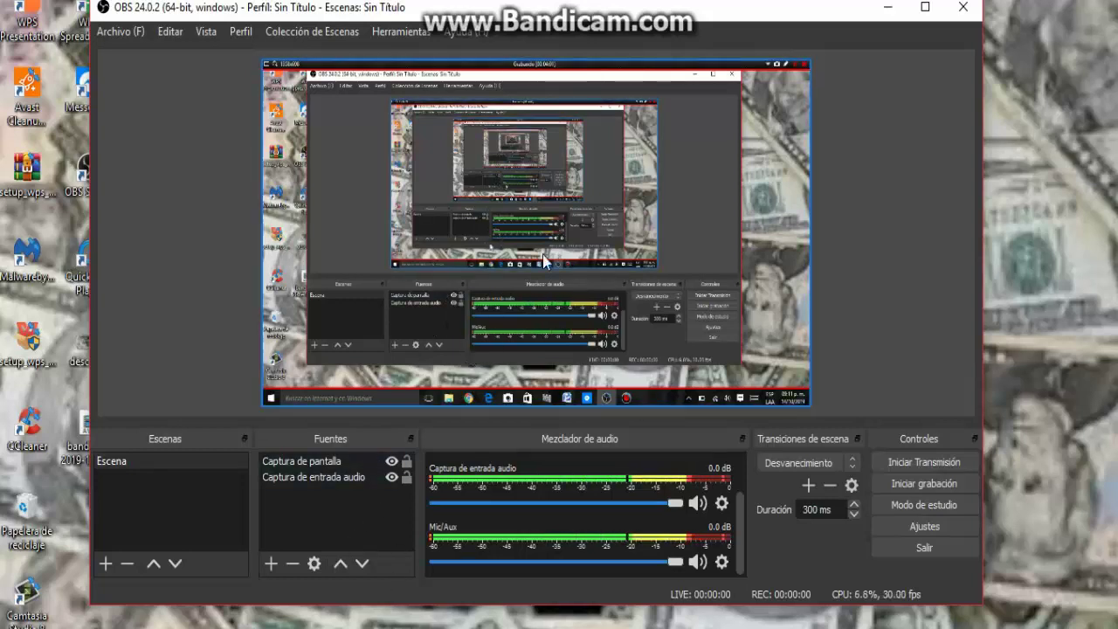
Step: Hide the audio input and display capture sources, and make the display capture visible again
click(391, 477)
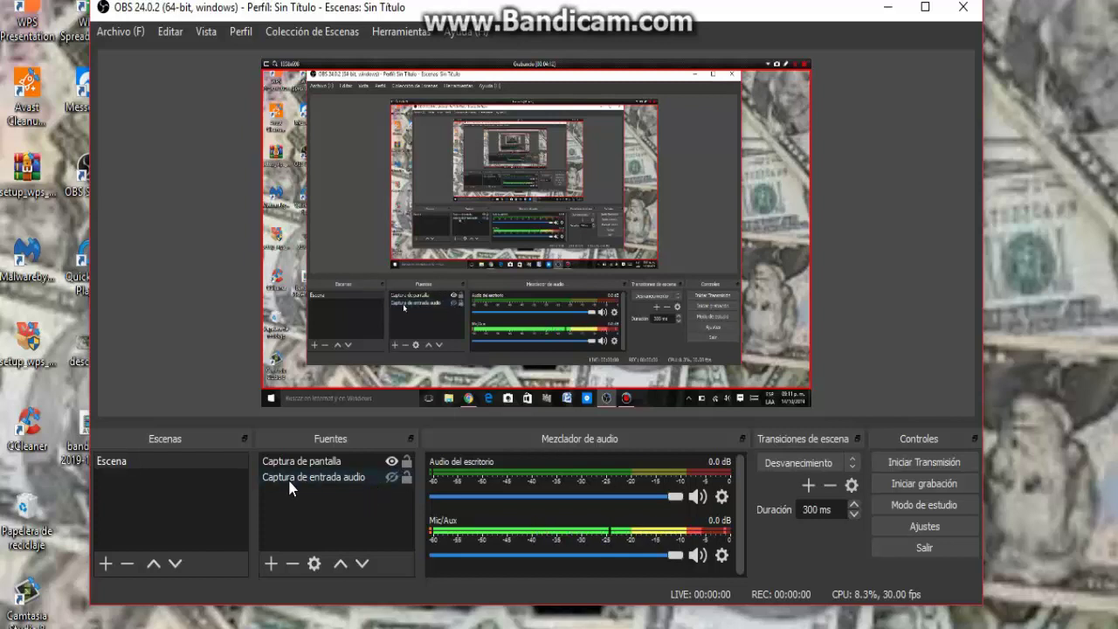
click(392, 462)
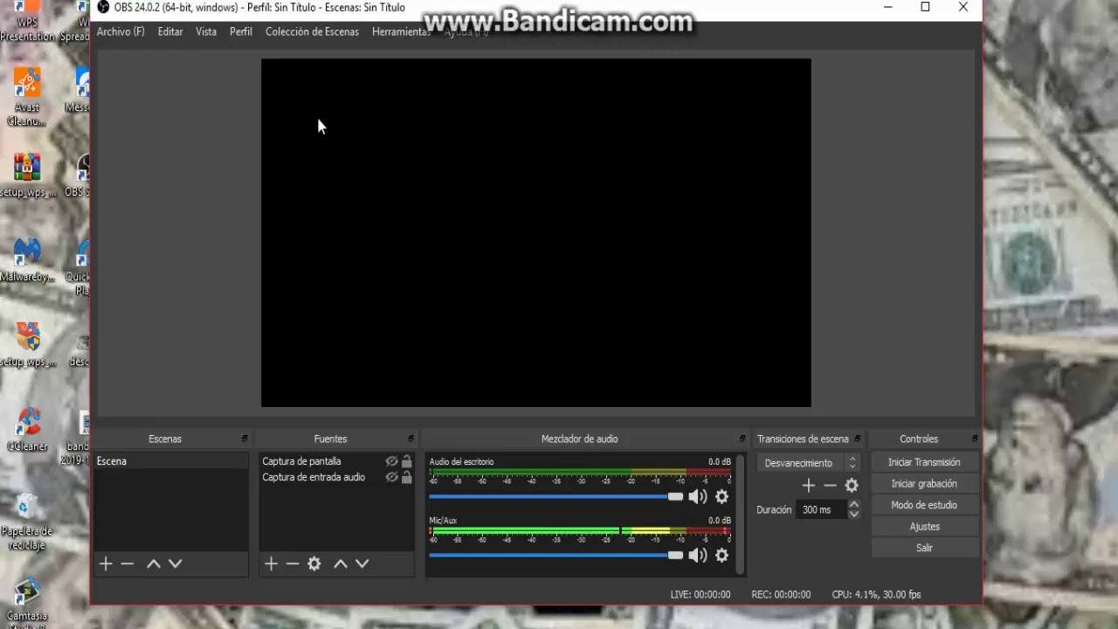
click(383, 460)
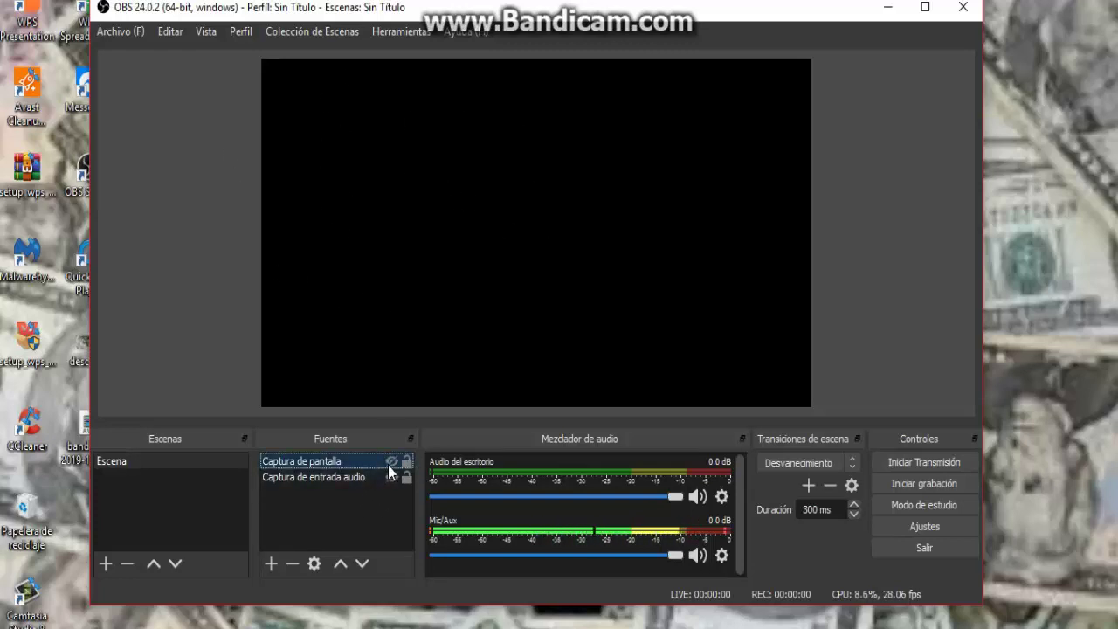
click(392, 462)
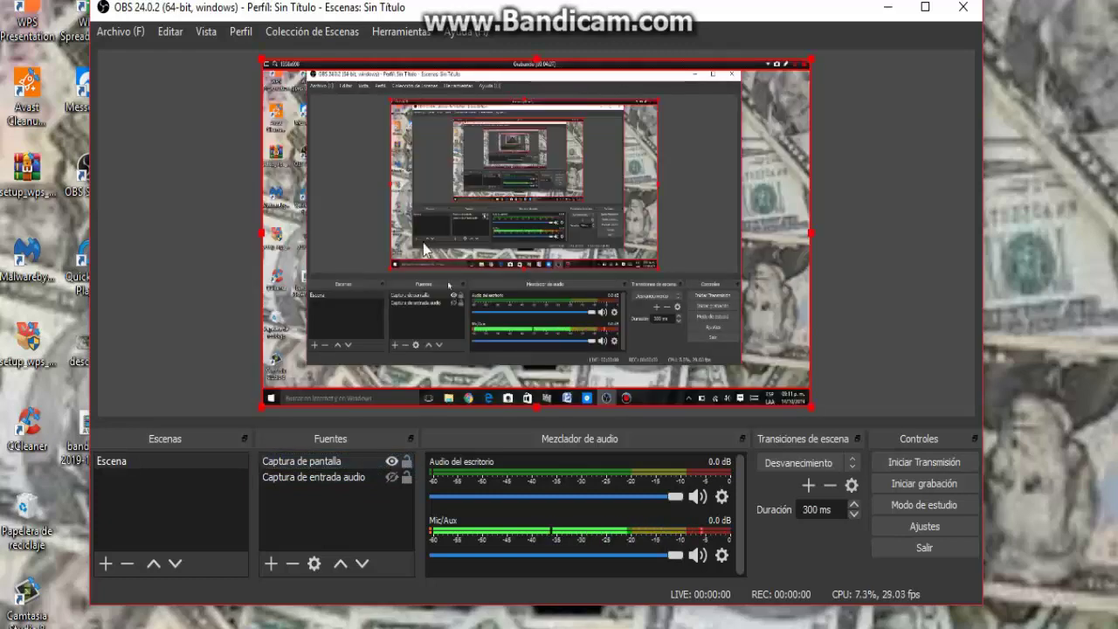
Step: Add a new Captura de salida de audio source using the Por defecto device
click(271, 563)
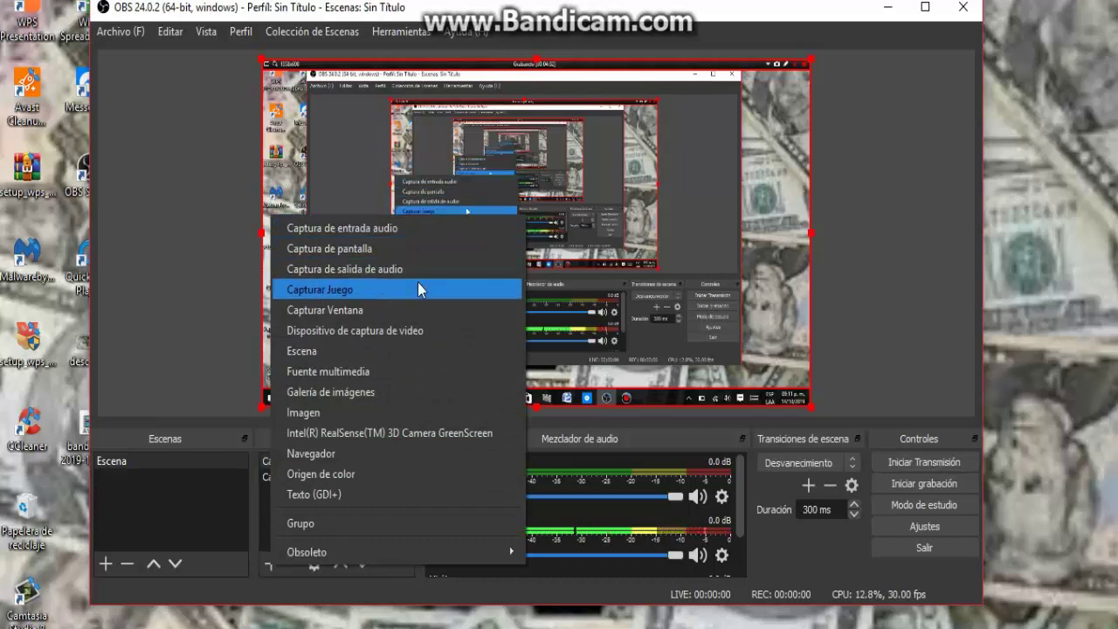
click(333, 272)
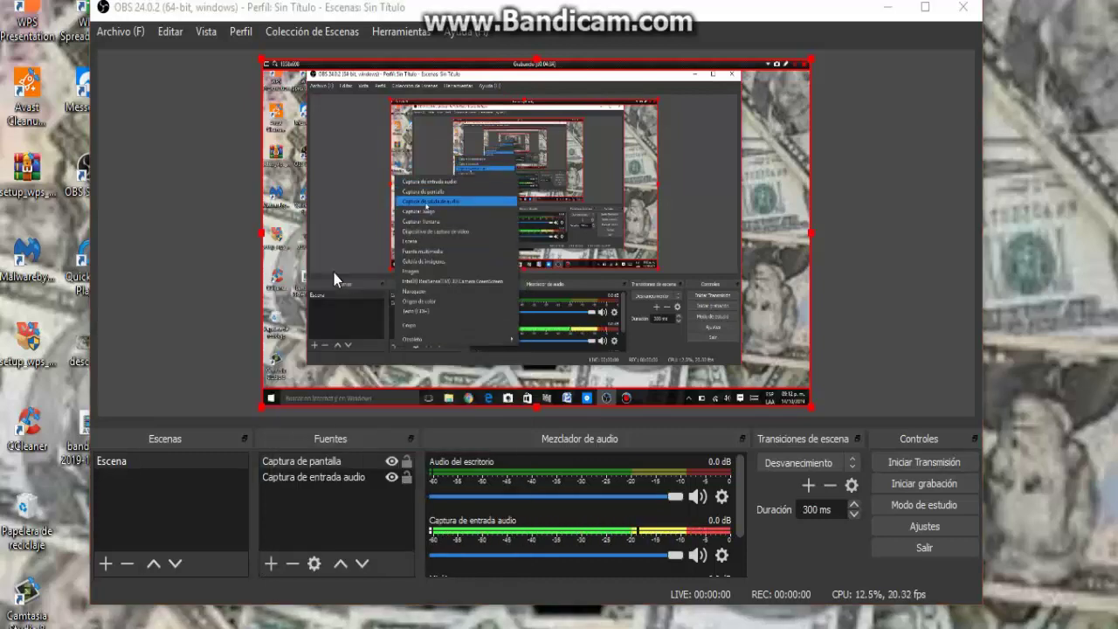
drag(495, 158, 484, 128)
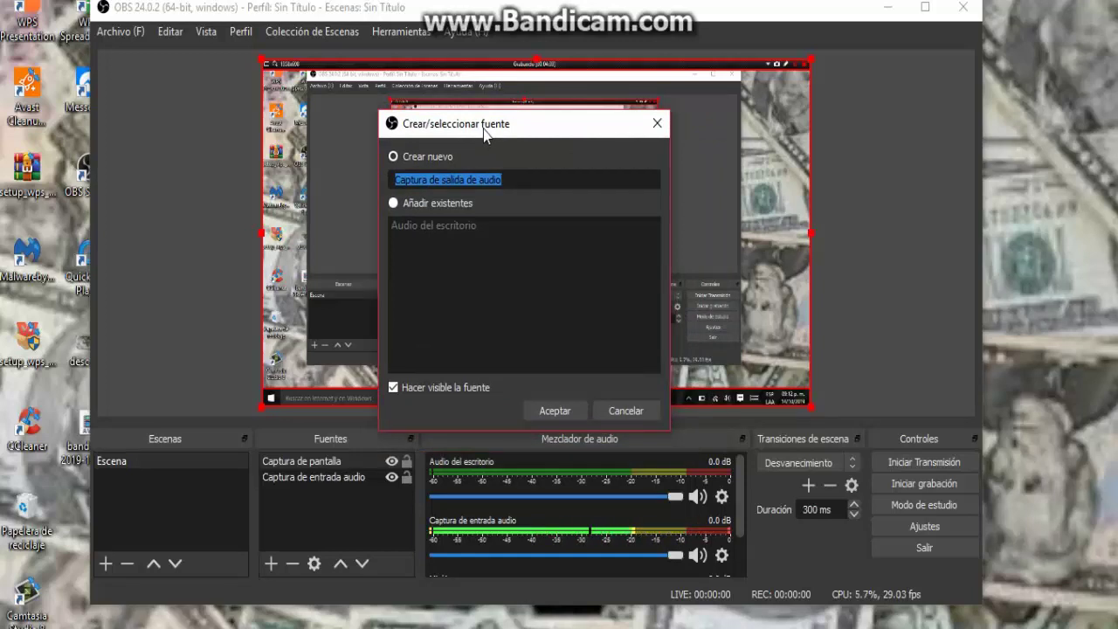
click(542, 416)
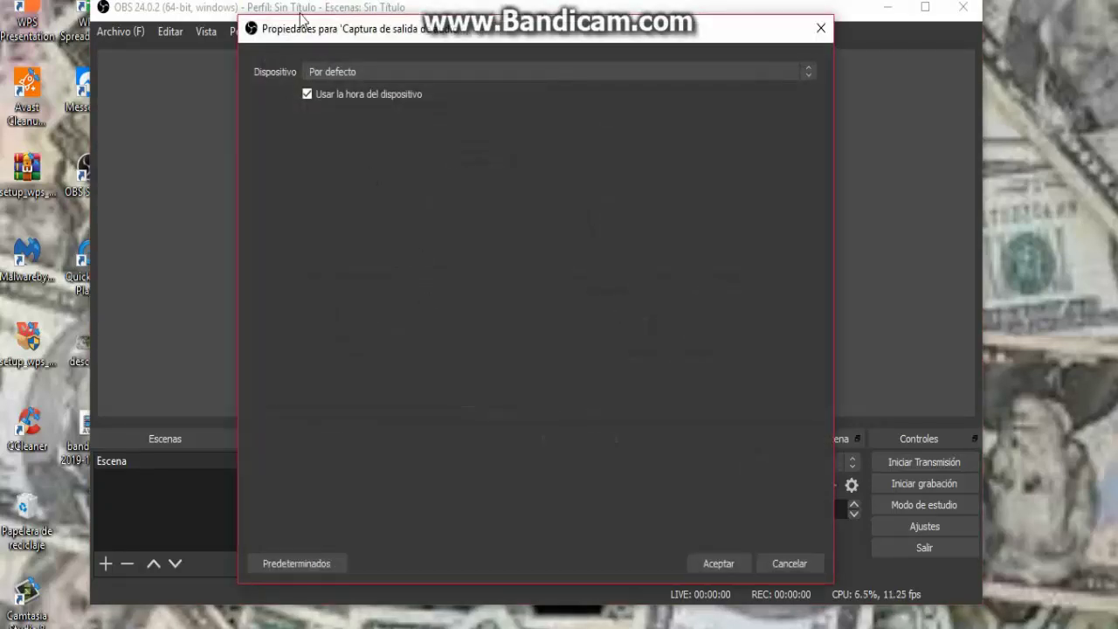
click(353, 73)
click(388, 85)
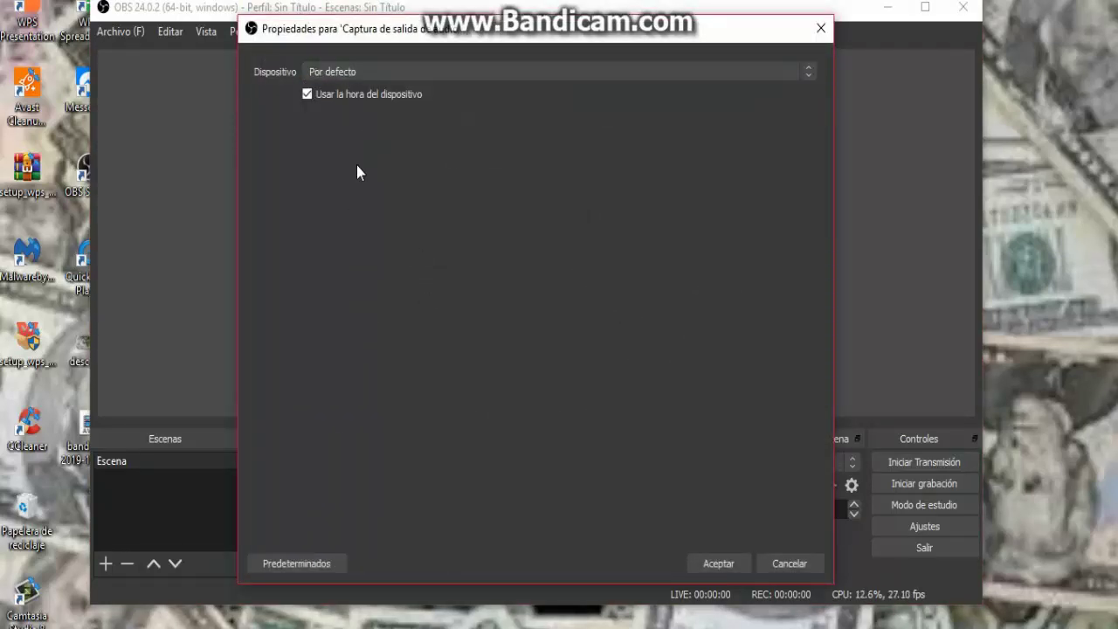
click(708, 563)
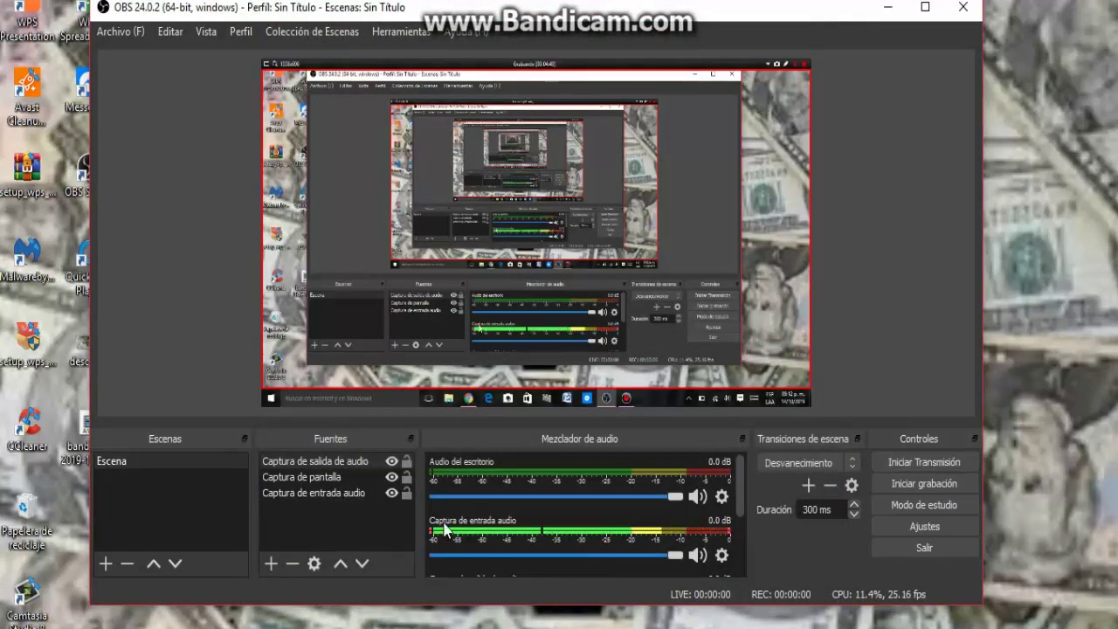
Step: Look through the audio mixer channels, from the desktop audio down to Mic/Aux
scroll(497, 498, down, 3)
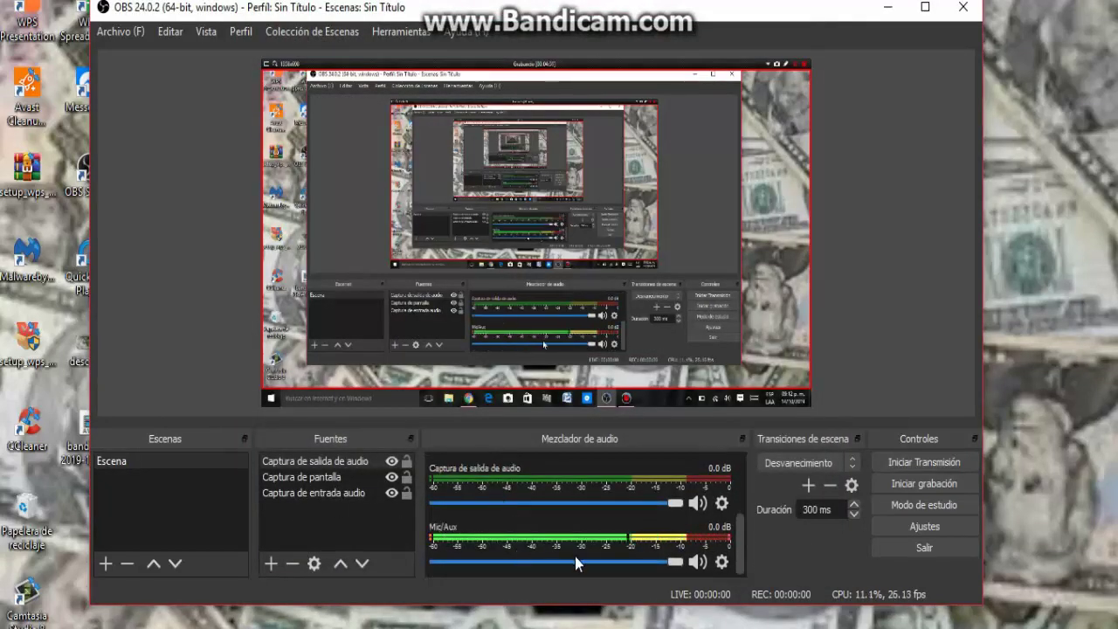
scroll(520, 556, up, 3)
scroll(517, 533, down, 1)
scroll(514, 515, up, 1)
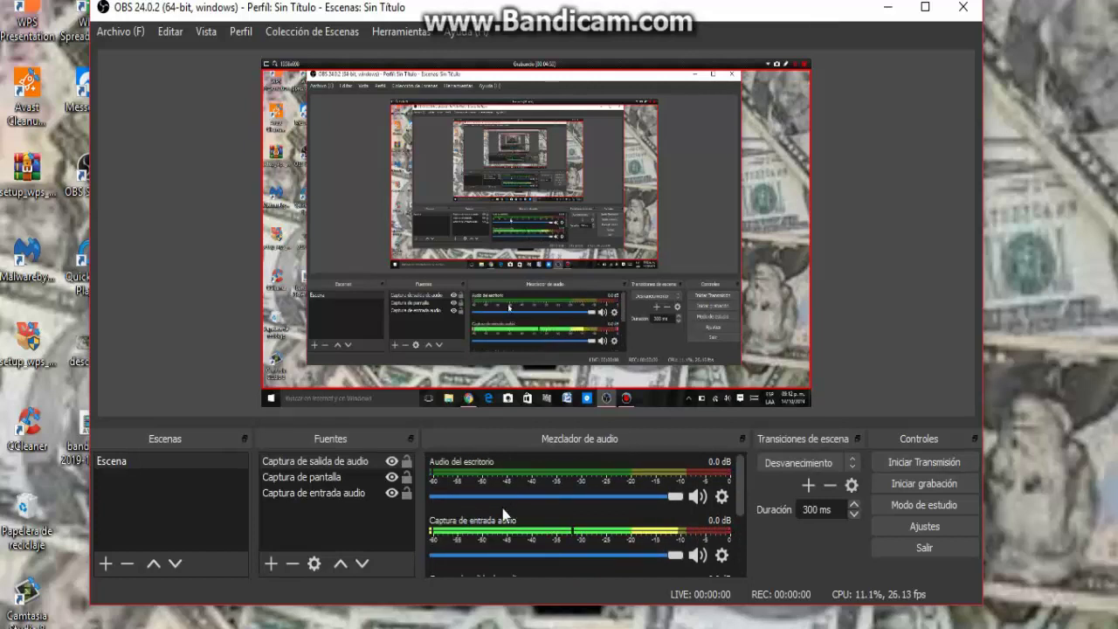
scroll(502, 519, down, 2)
scroll(503, 533, up, 2)
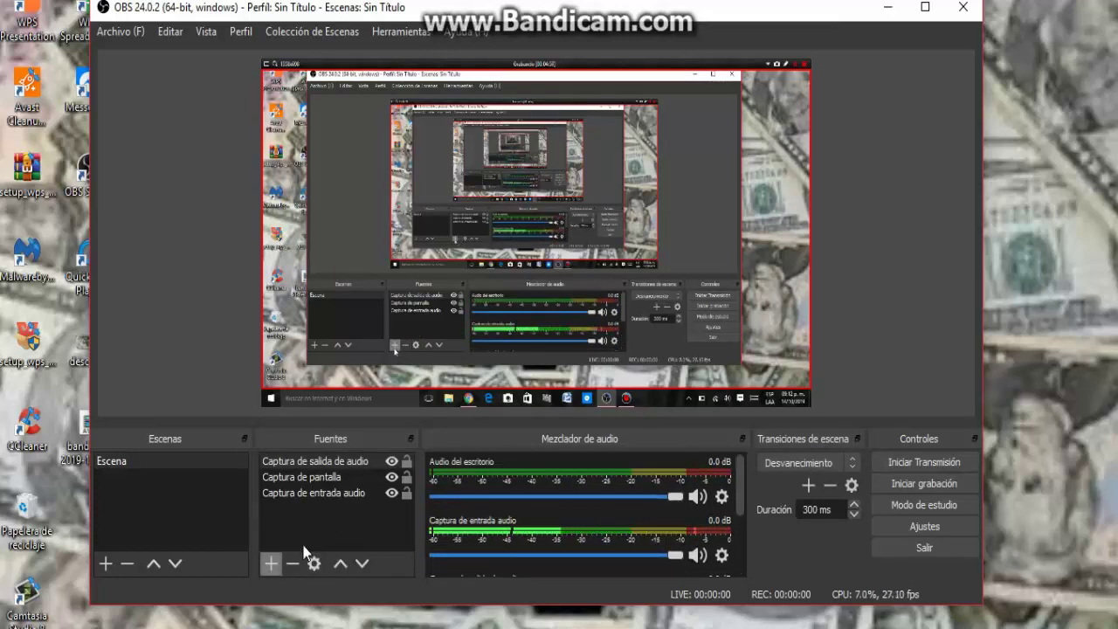
Step: Add a new Capturar Juego source in the mode Capturar cualquier aplicación a pantalla completa
click(276, 565)
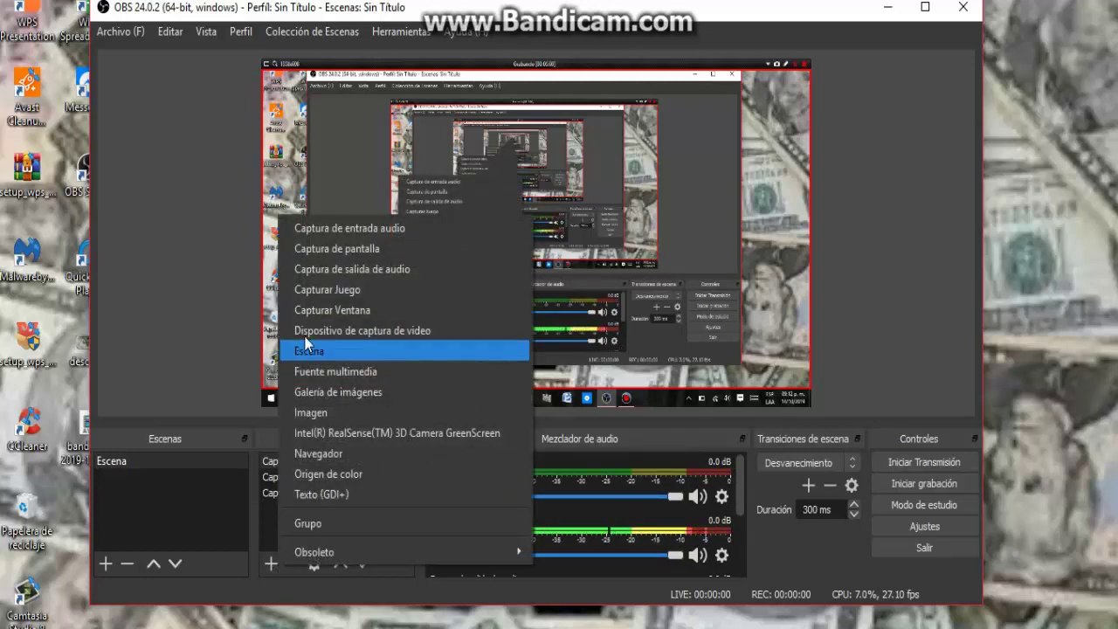
click(377, 288)
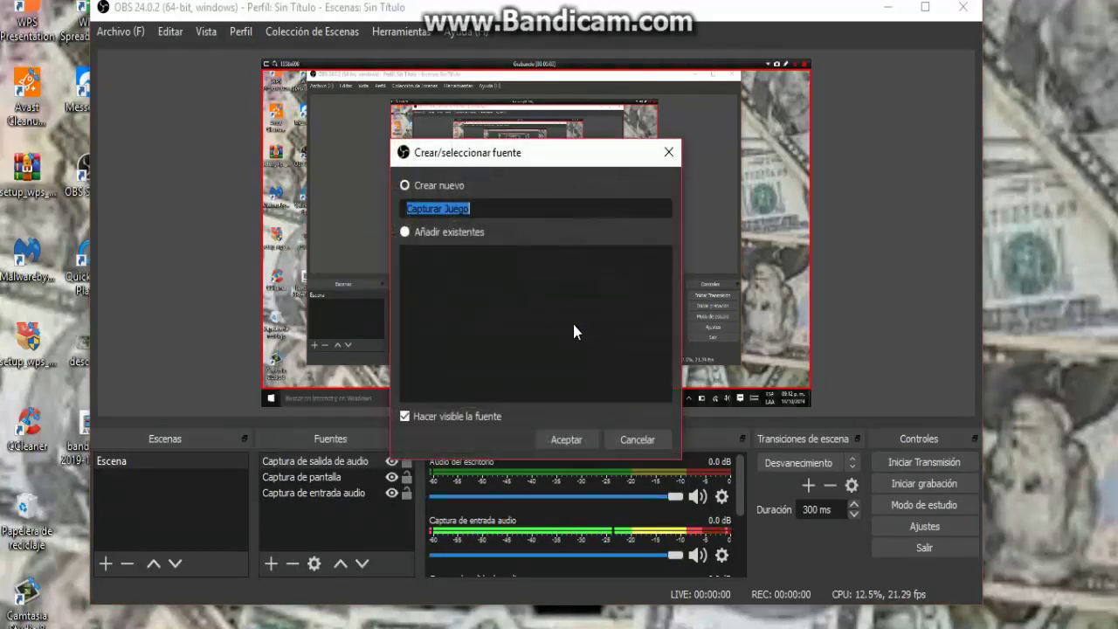
click(566, 439)
drag(473, 36, 441, 35)
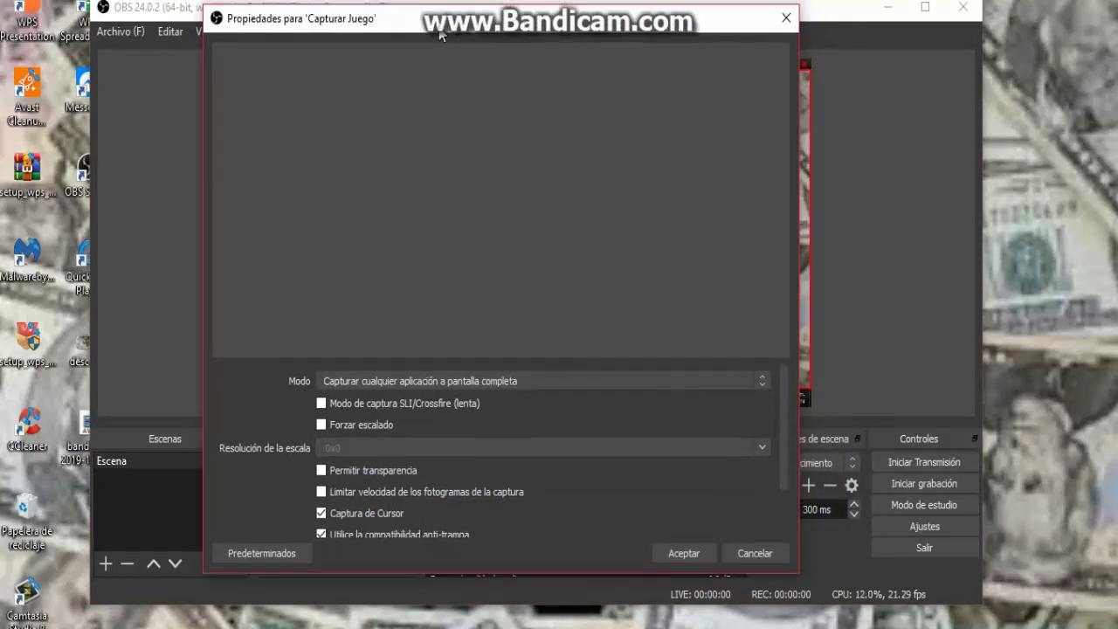
click(651, 384)
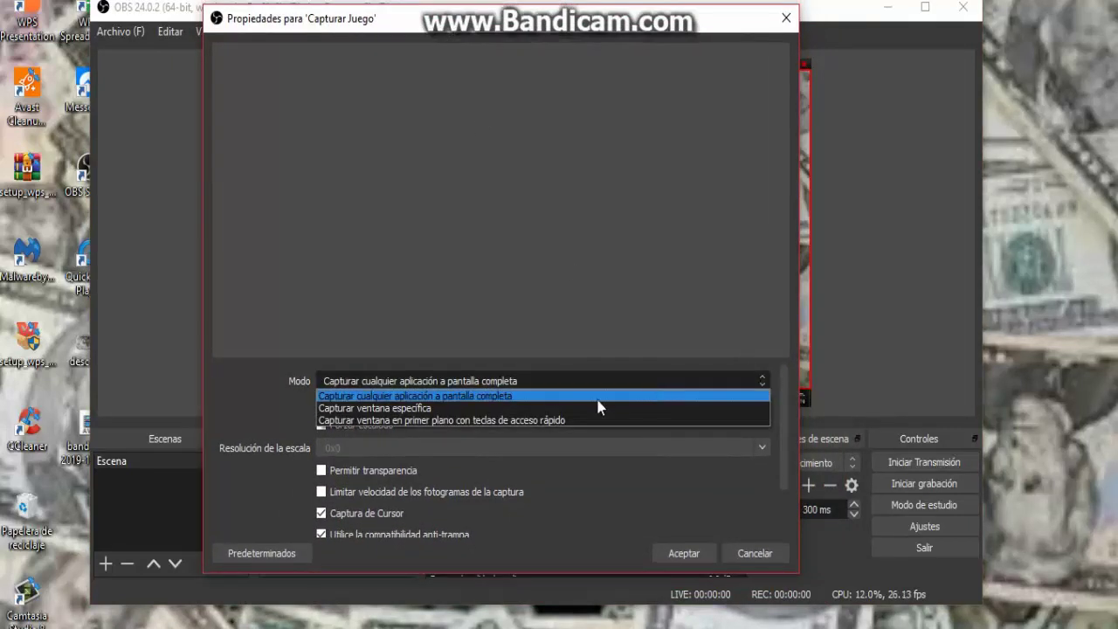
click(405, 398)
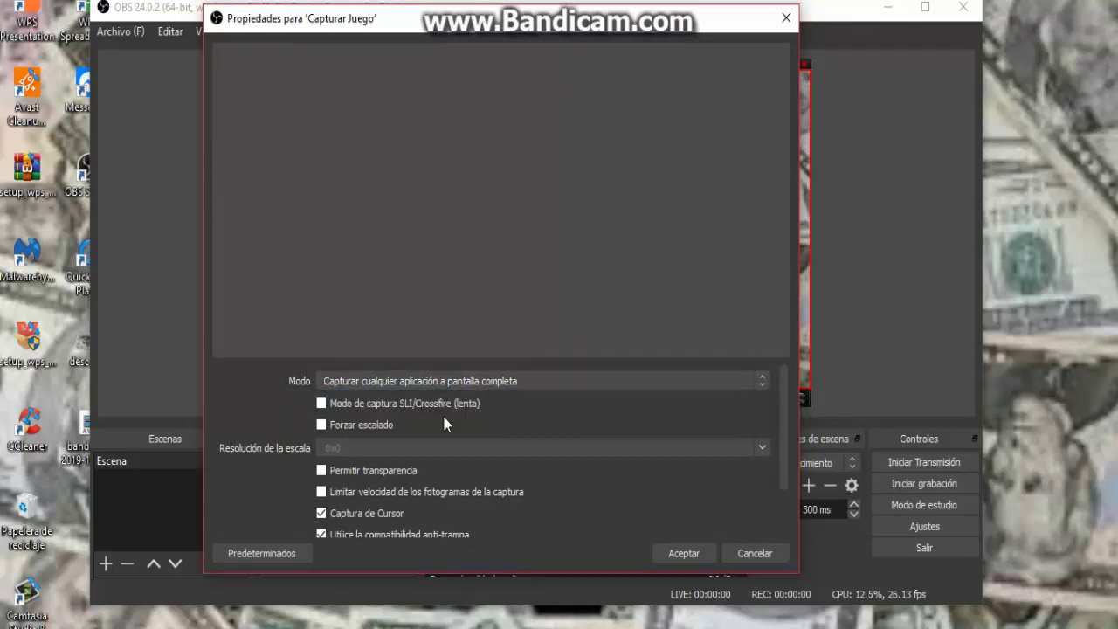
click(680, 553)
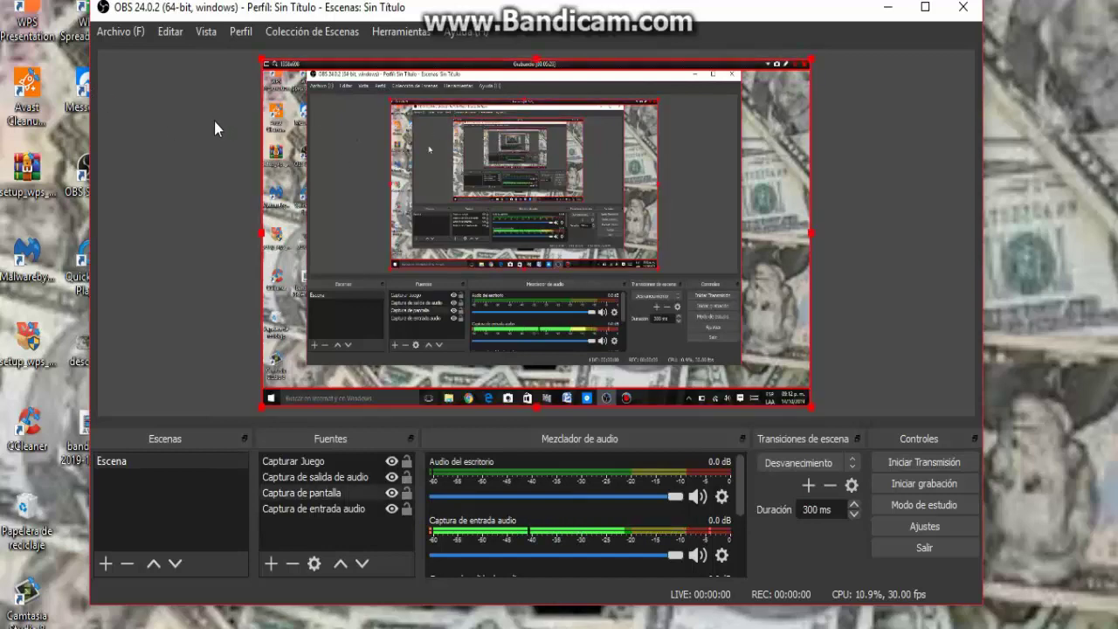
Step: Add a new Capturar Ventana source and dismiss its properties without changing them
click(270, 564)
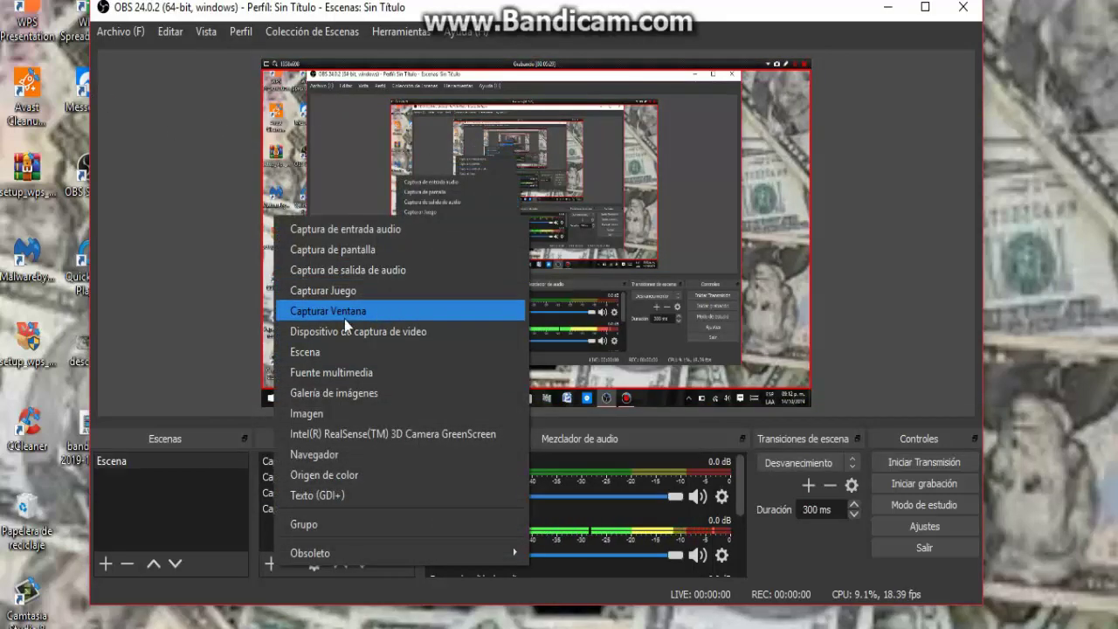
click(336, 313)
click(558, 441)
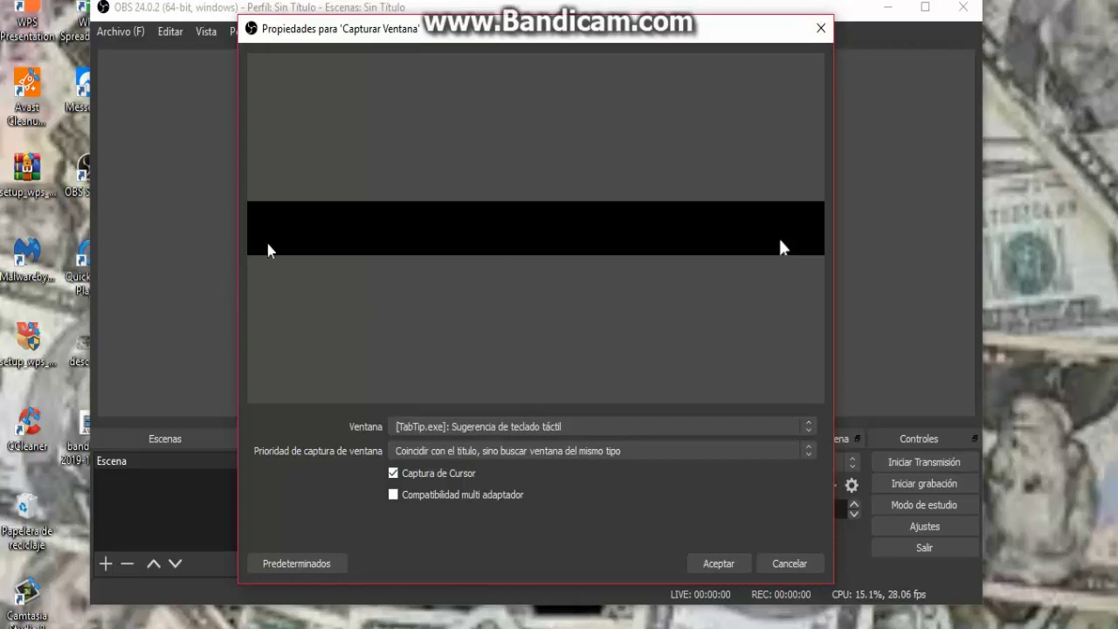
click(790, 565)
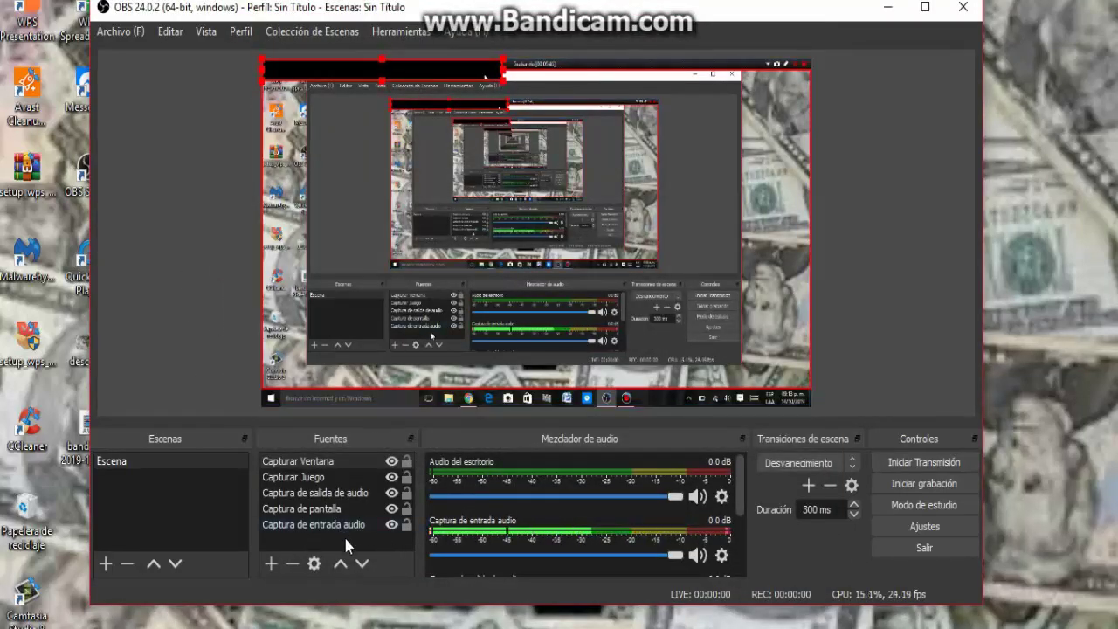
Step: Add a new Dispositivo de captura de video source using the Integrated Webcam
click(270, 568)
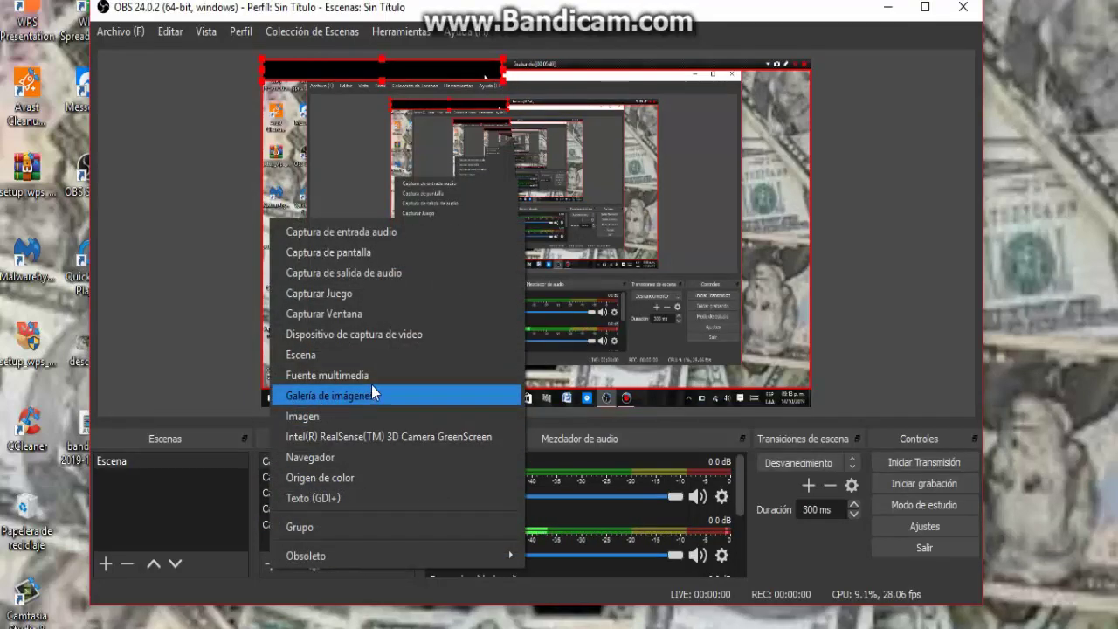
click(329, 337)
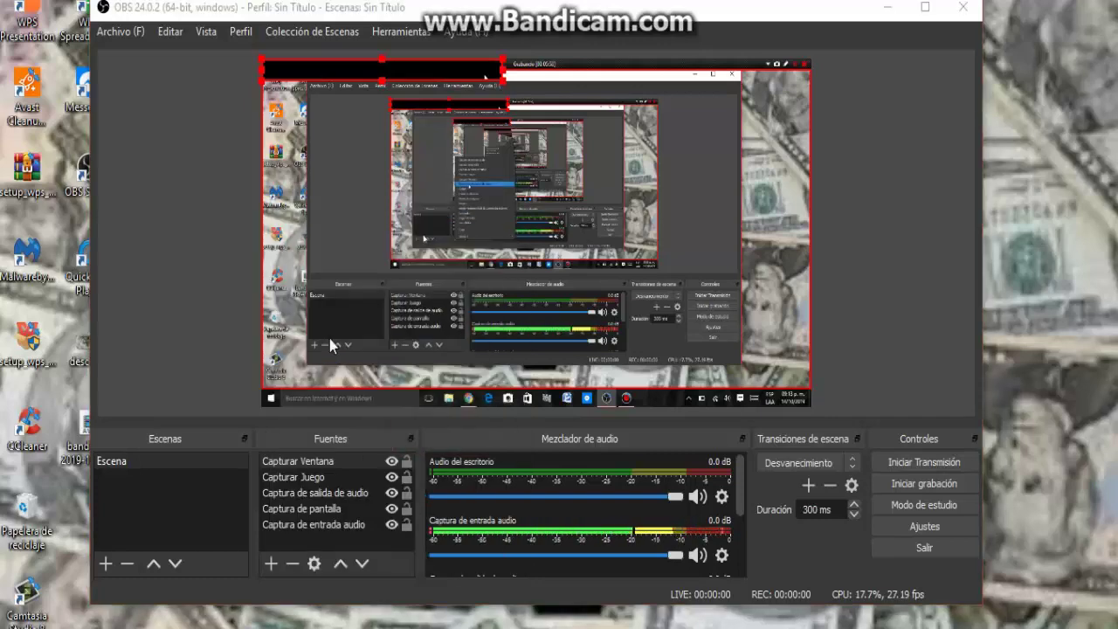
drag(521, 155, 470, 78)
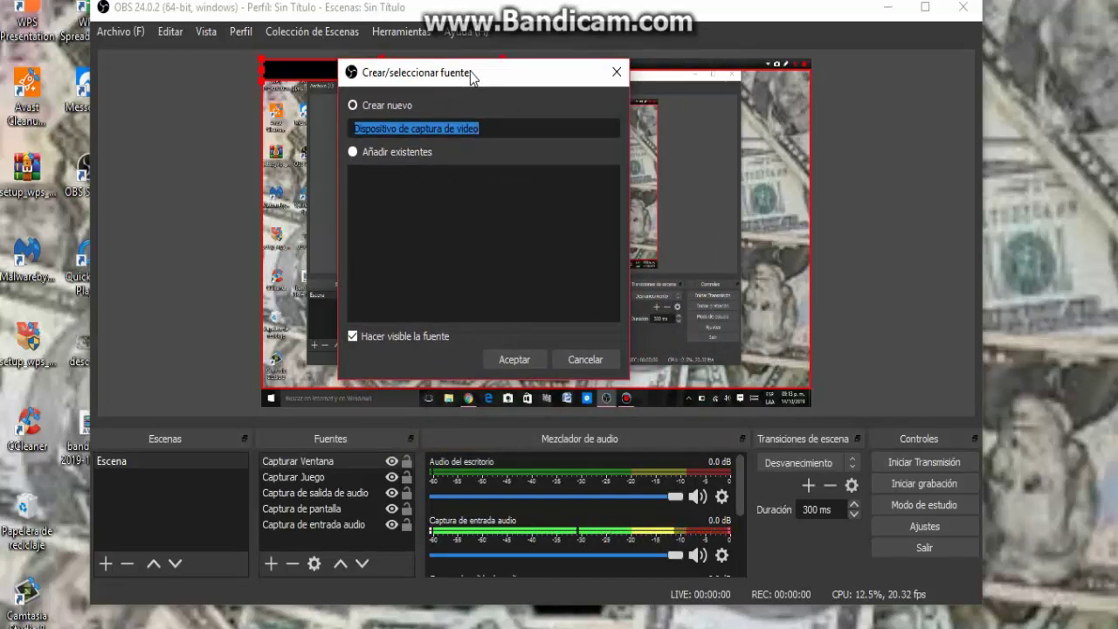
click(500, 358)
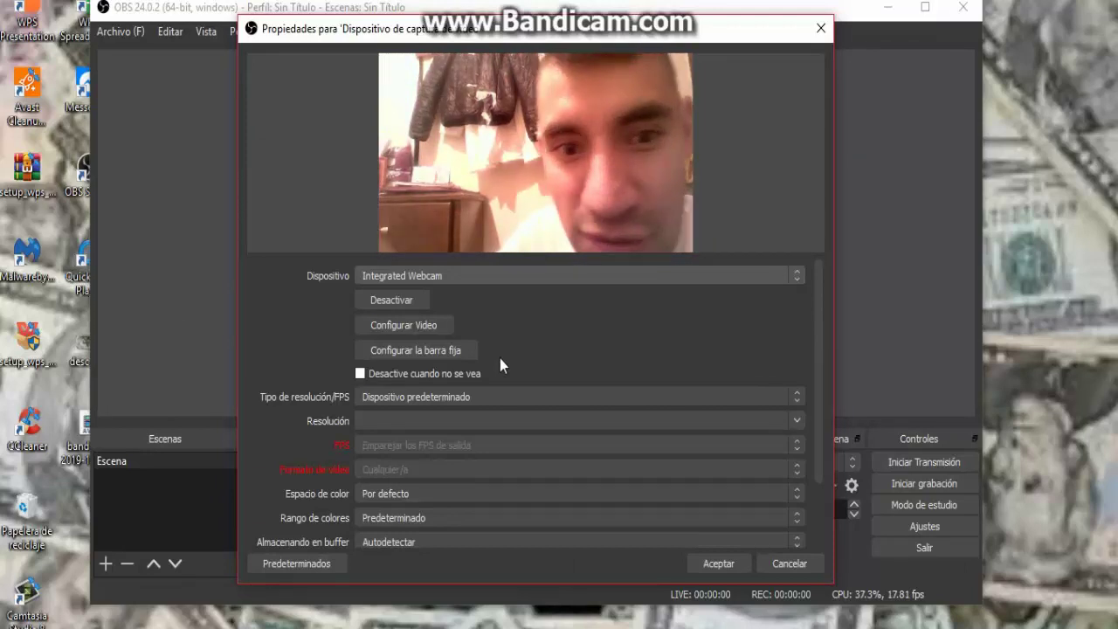
click(377, 275)
click(336, 218)
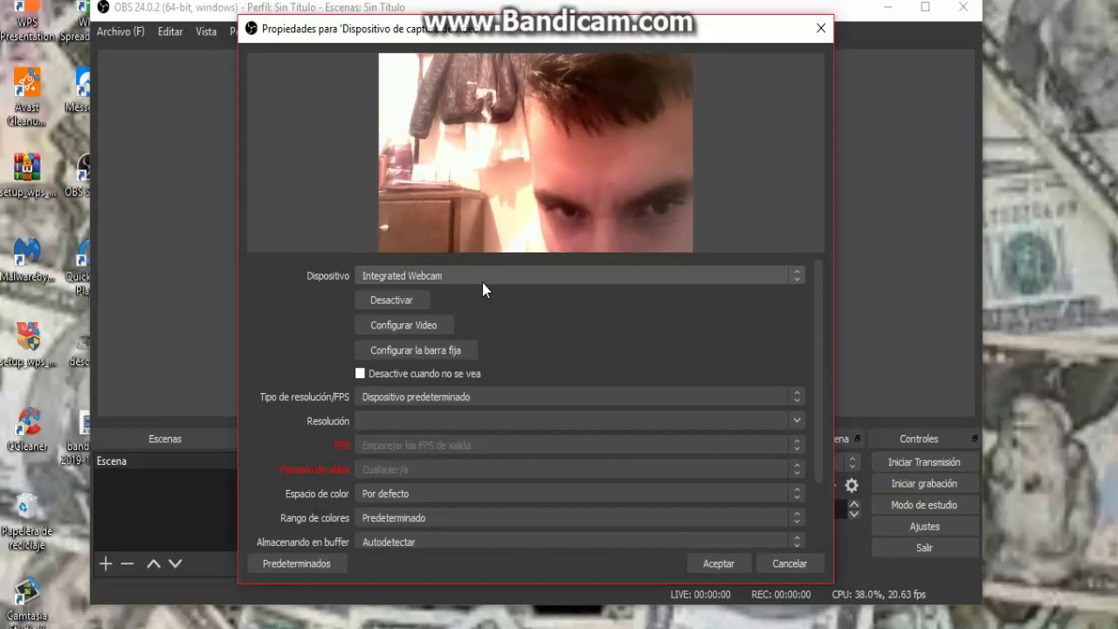
click(719, 563)
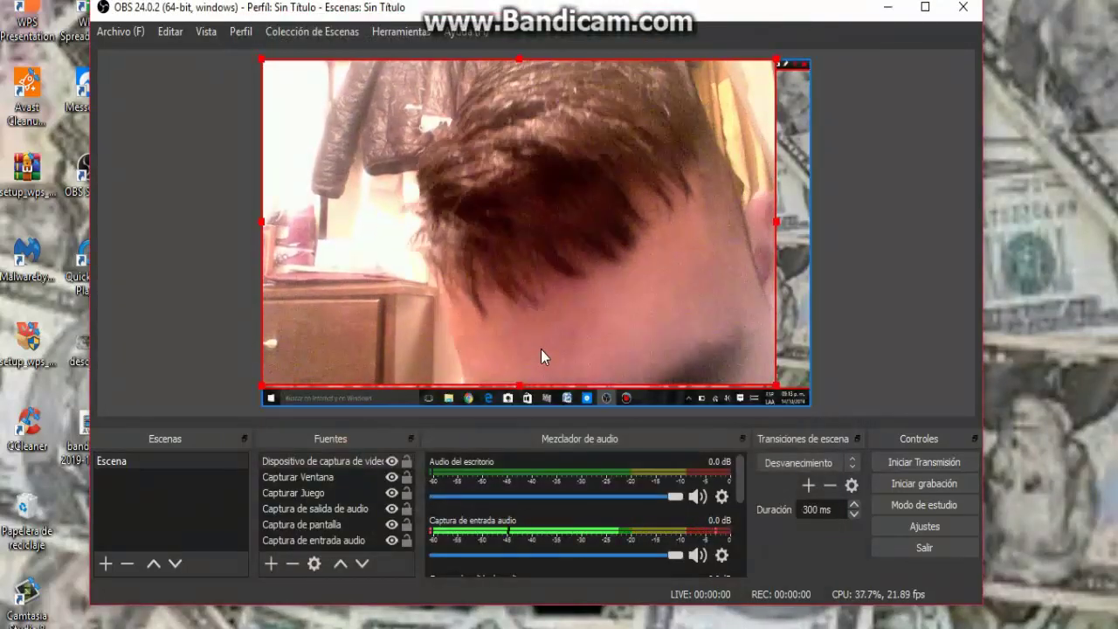
Step: Shrink the webcam image to a small overlay and place it in the lower-right corner of the preview canvas
key(Right)
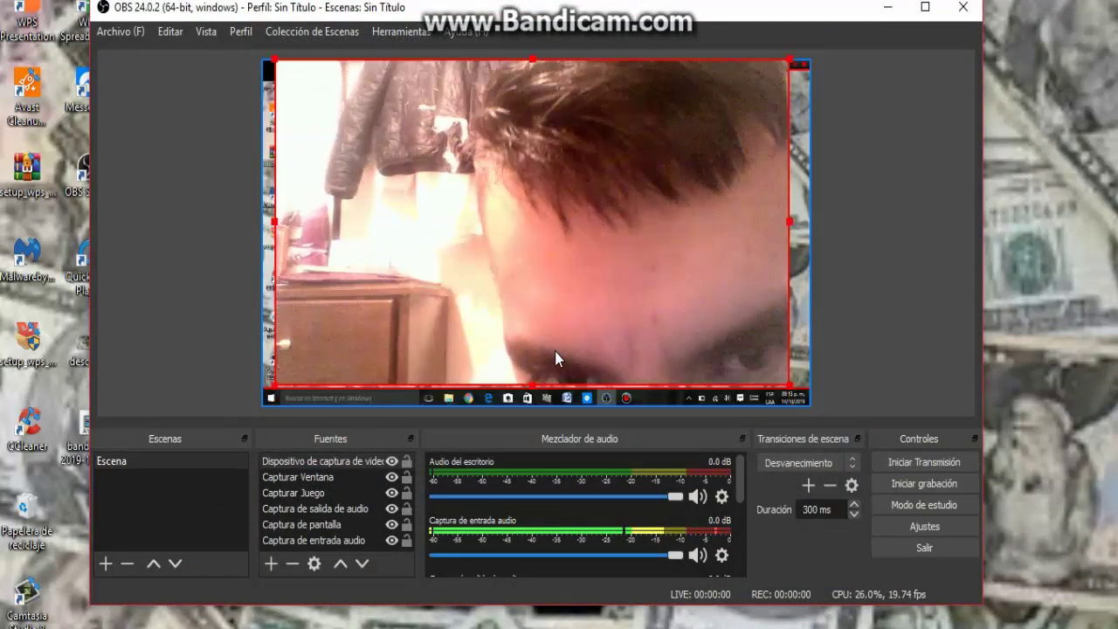
drag(274, 60, 559, 205)
drag(643, 260, 710, 291)
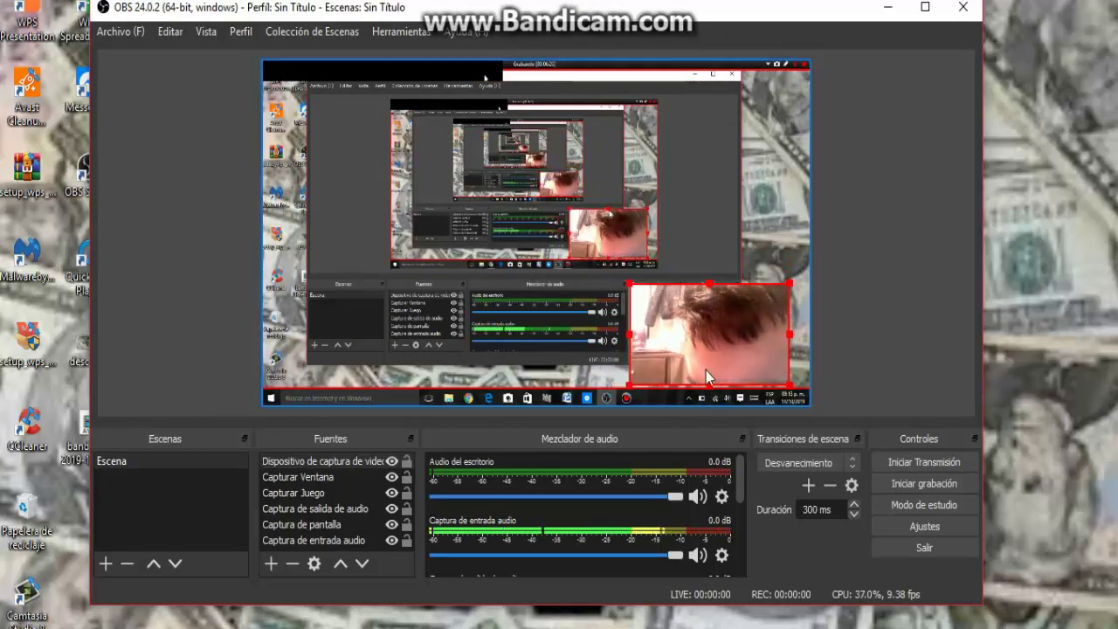
drag(705, 370, 735, 397)
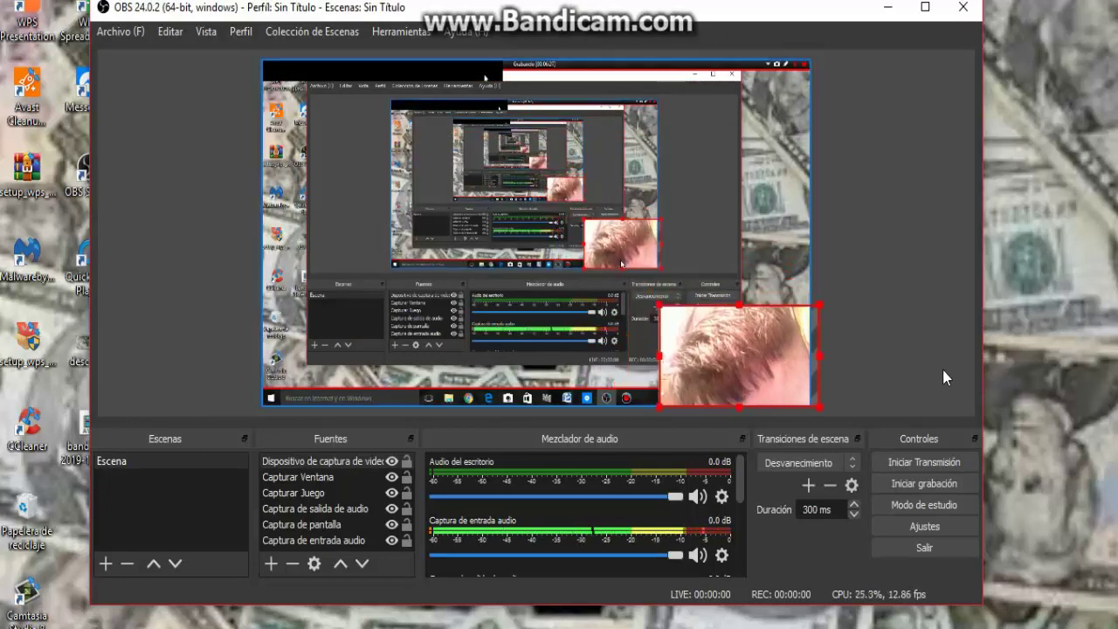
Step: Deselect the webcam overlay and hide the Dispositivo de captura de video source in the scene
click(872, 333)
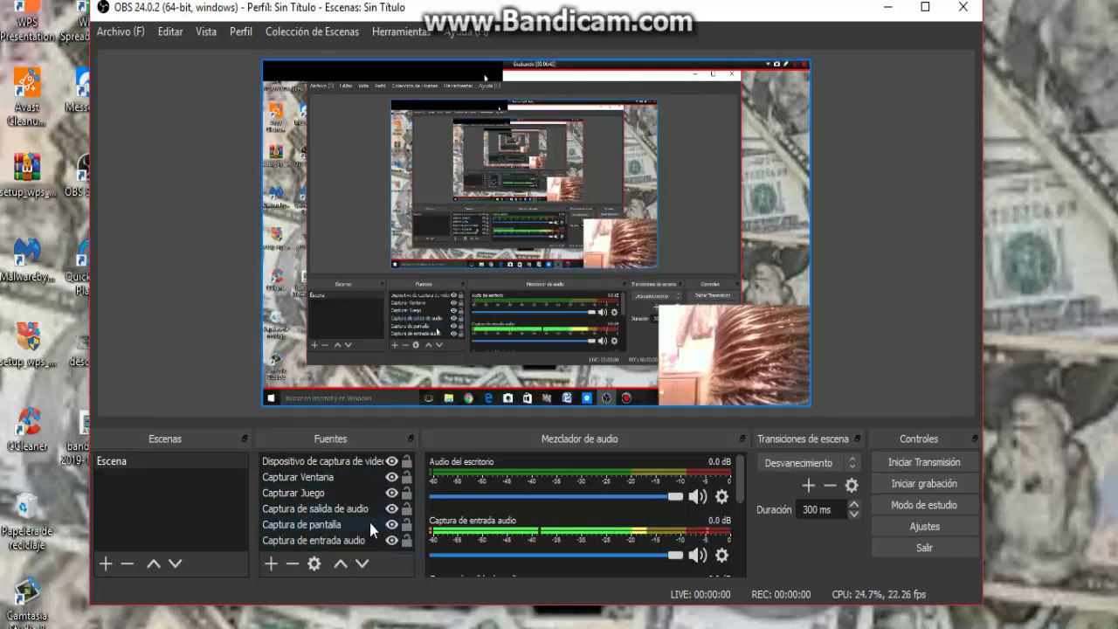
click(392, 463)
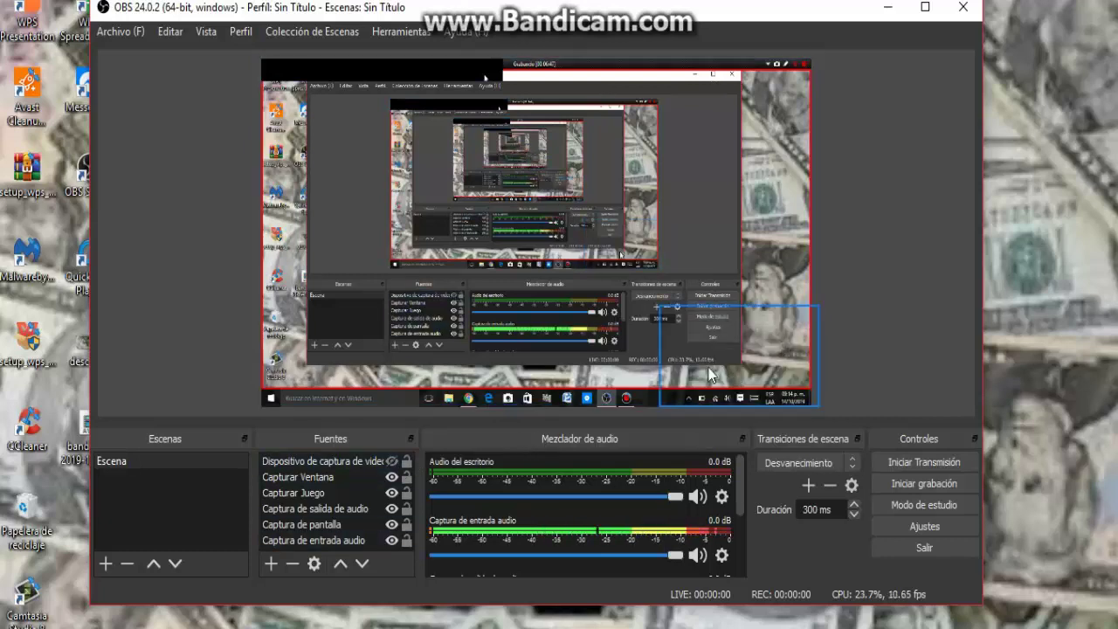
click(273, 565)
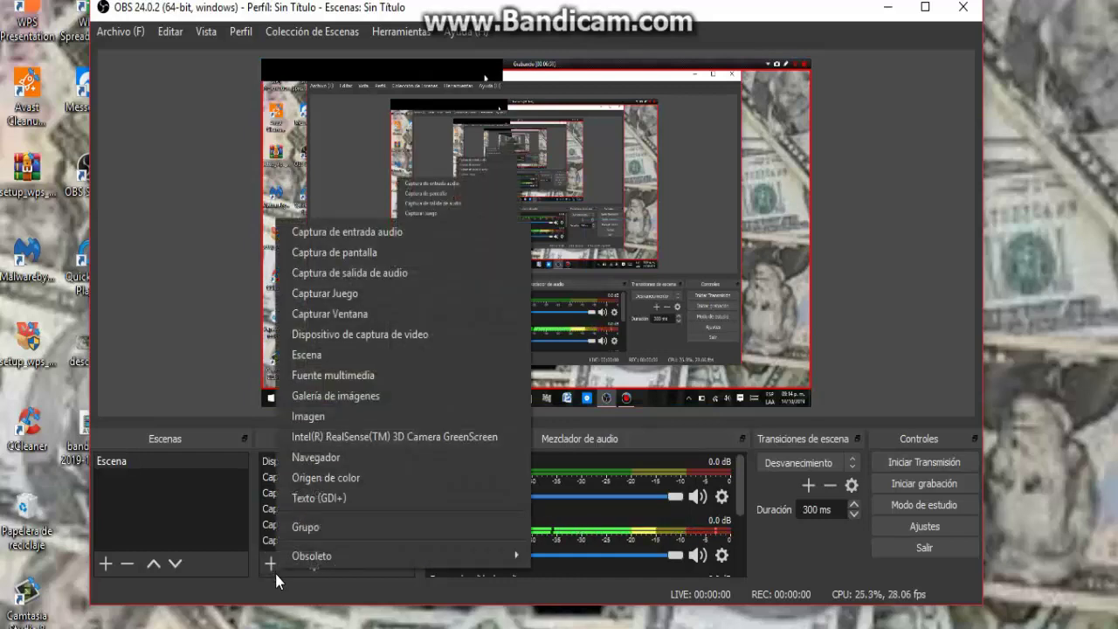
click(302, 355)
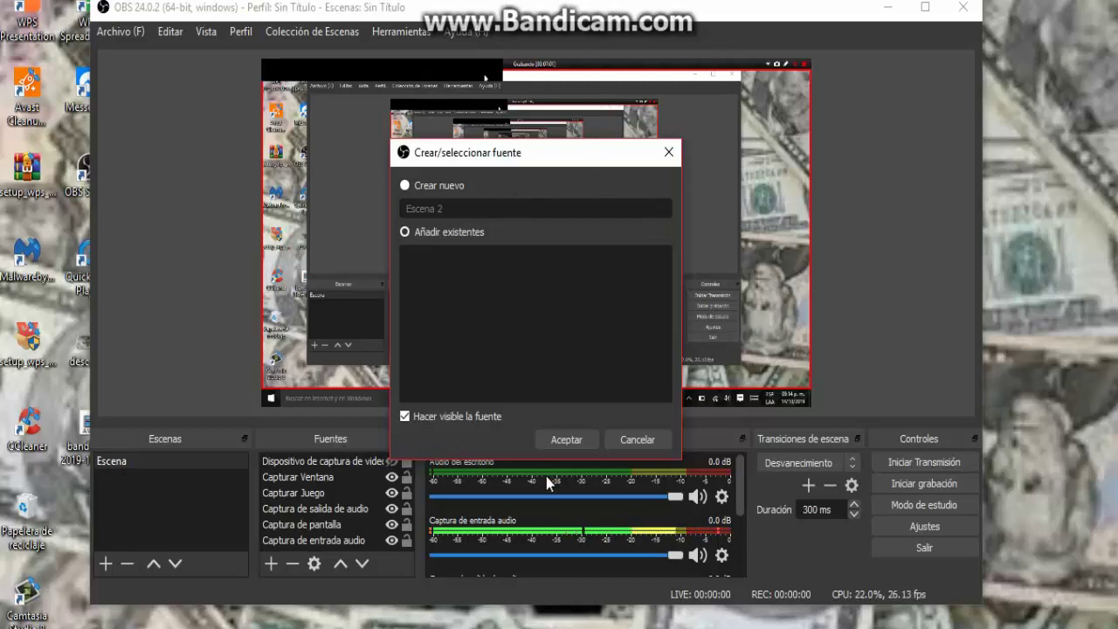
click(635, 442)
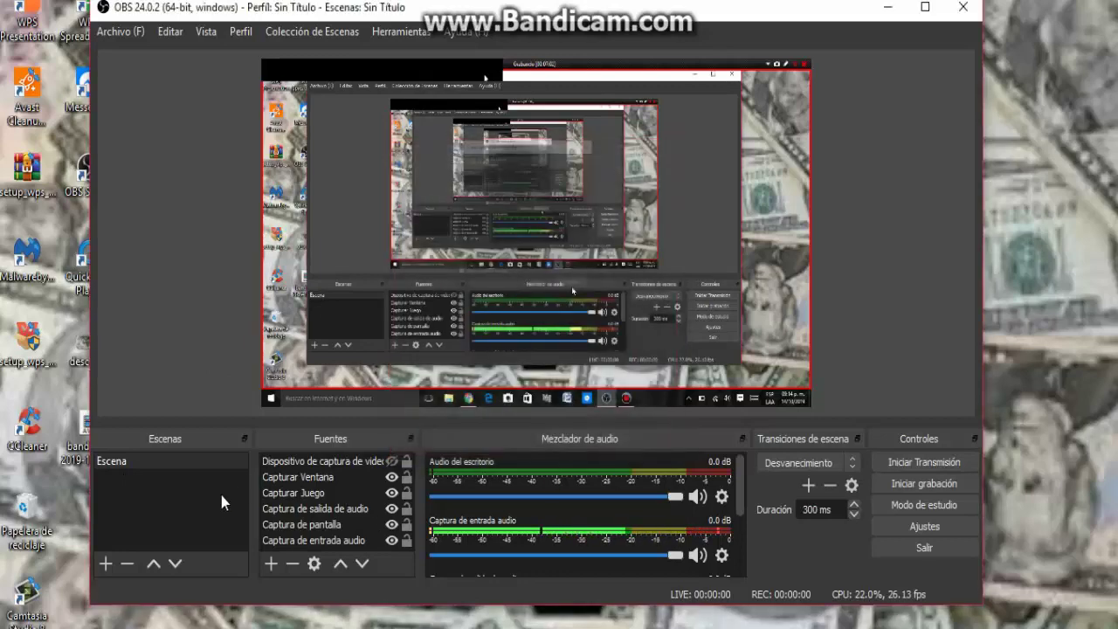
Step: Add a new Fuente multimedia source and dismiss its properties without choosing a file
click(271, 563)
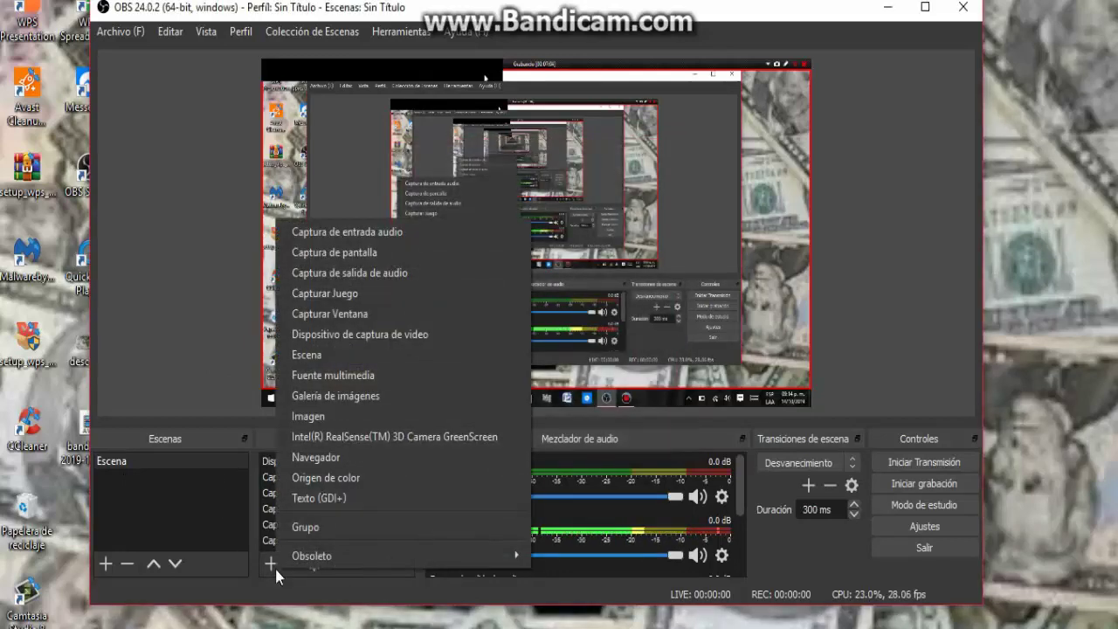
click(304, 377)
click(559, 442)
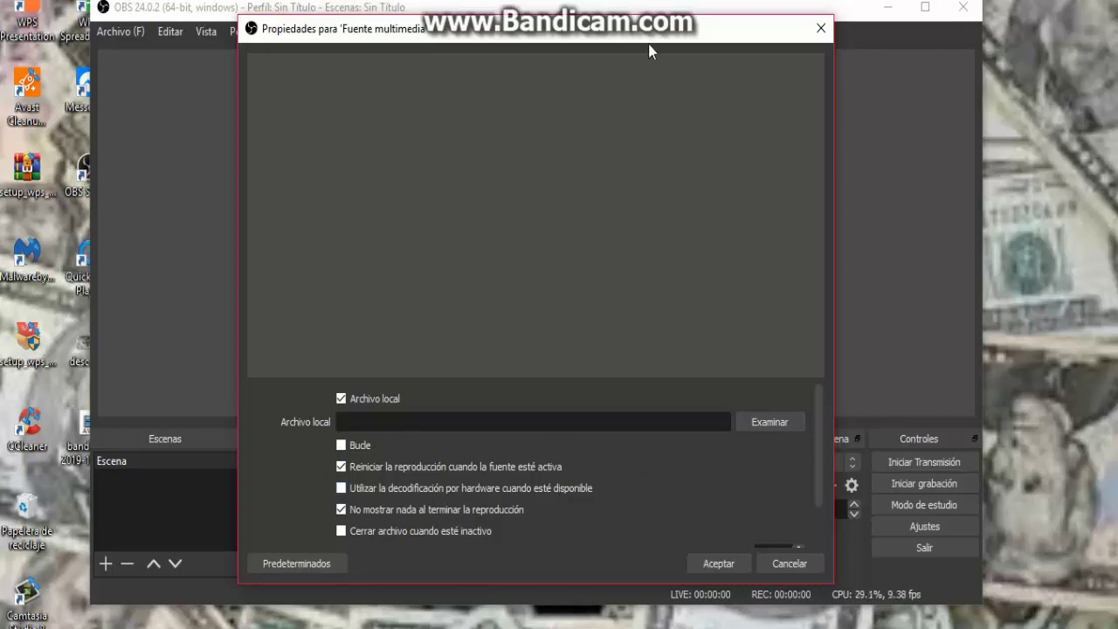
click(798, 26)
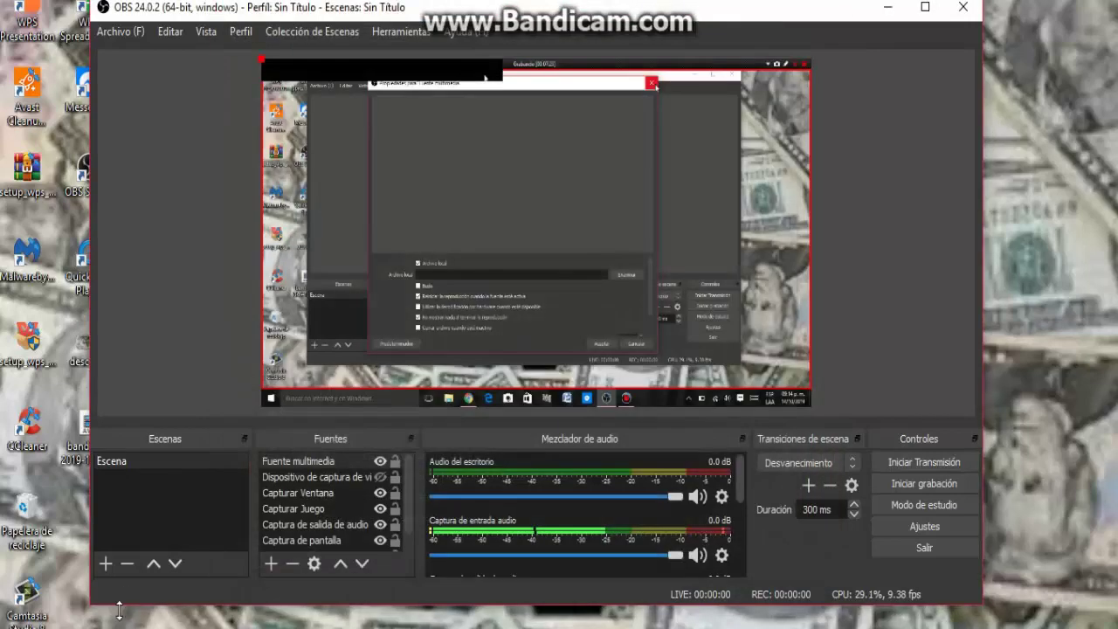
Step: Add a new Texto (GDI+) source to the scene, keeping its suggested name
click(269, 566)
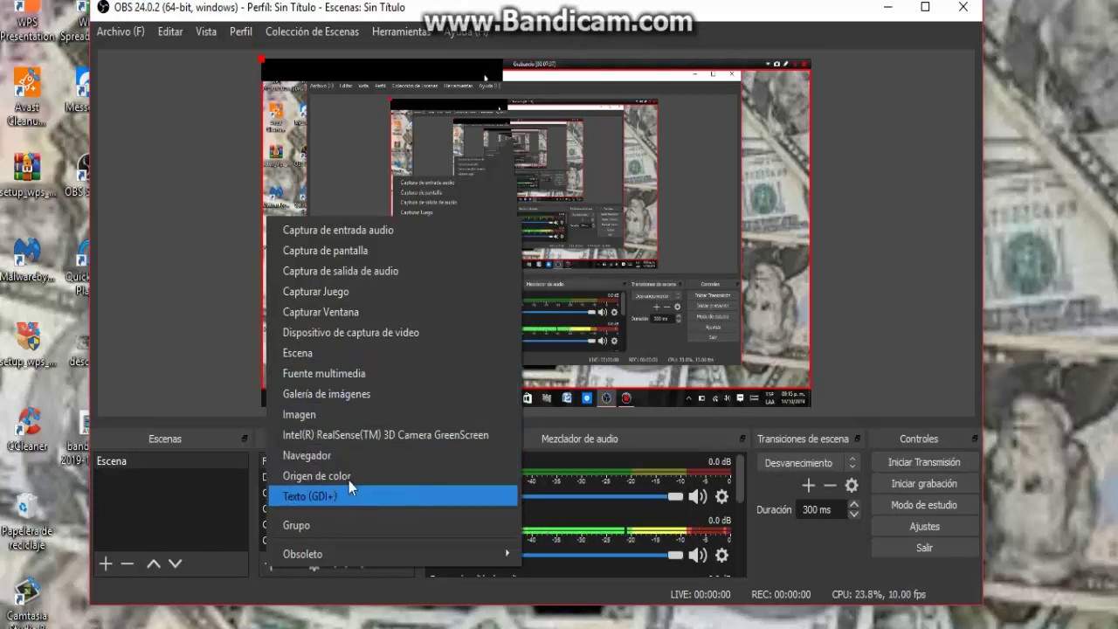
click(322, 496)
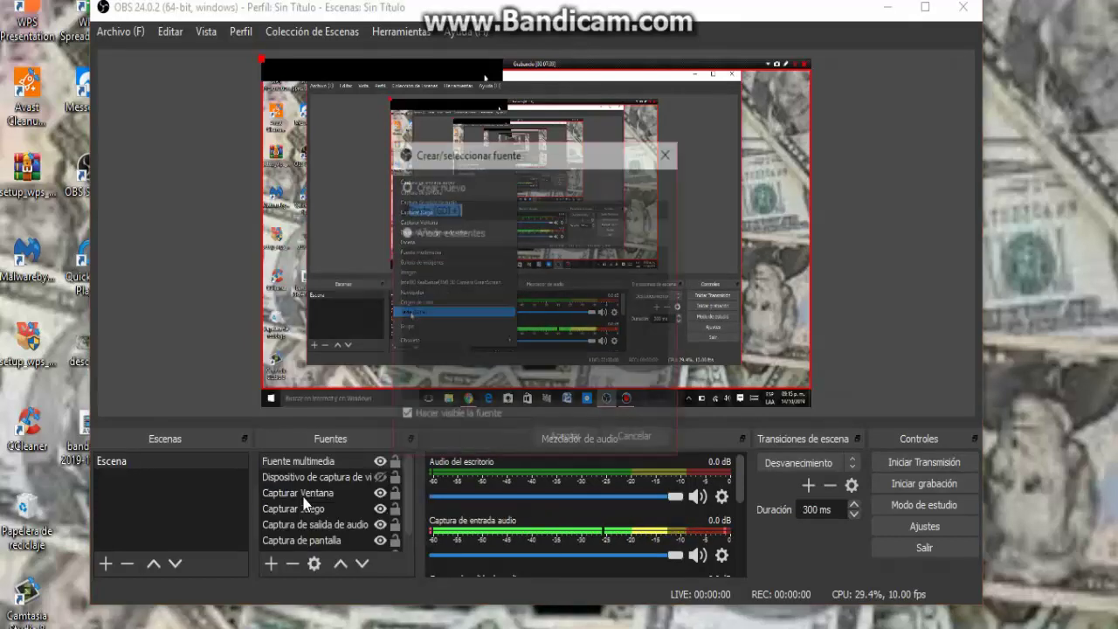
drag(507, 154, 454, 155)
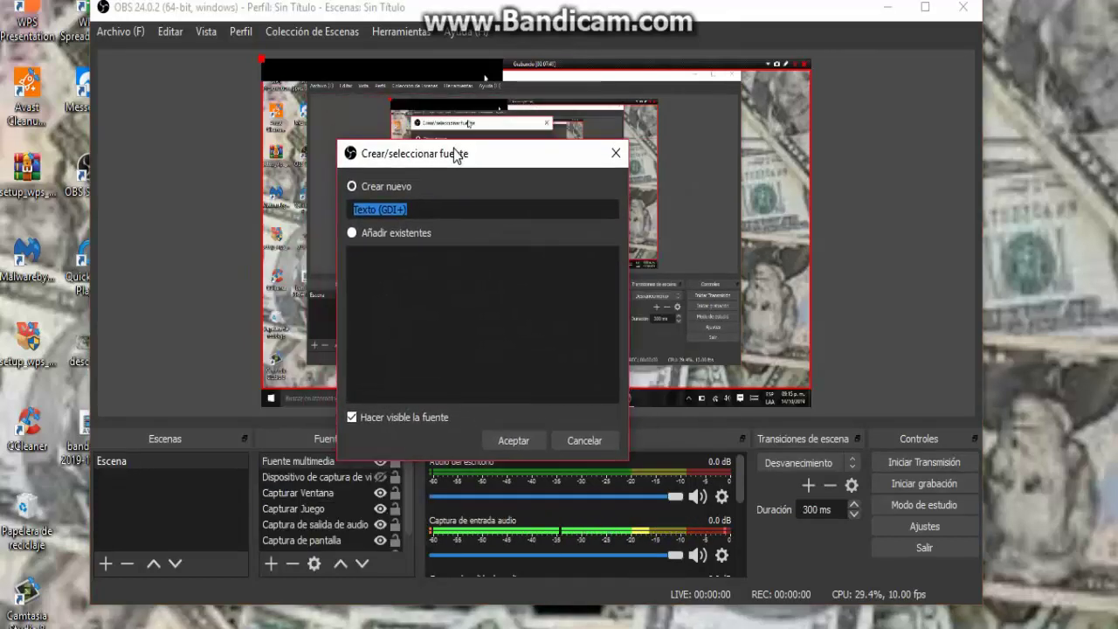
click(513, 442)
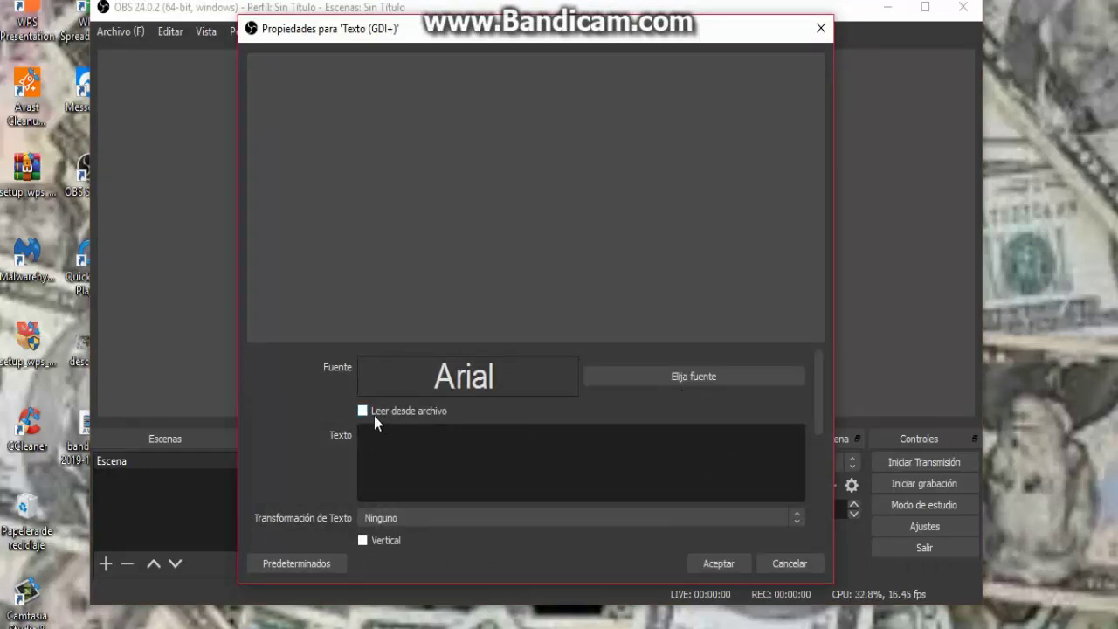
Step: Set the font of the Texto (GDI+) source to Gabriola
click(743, 373)
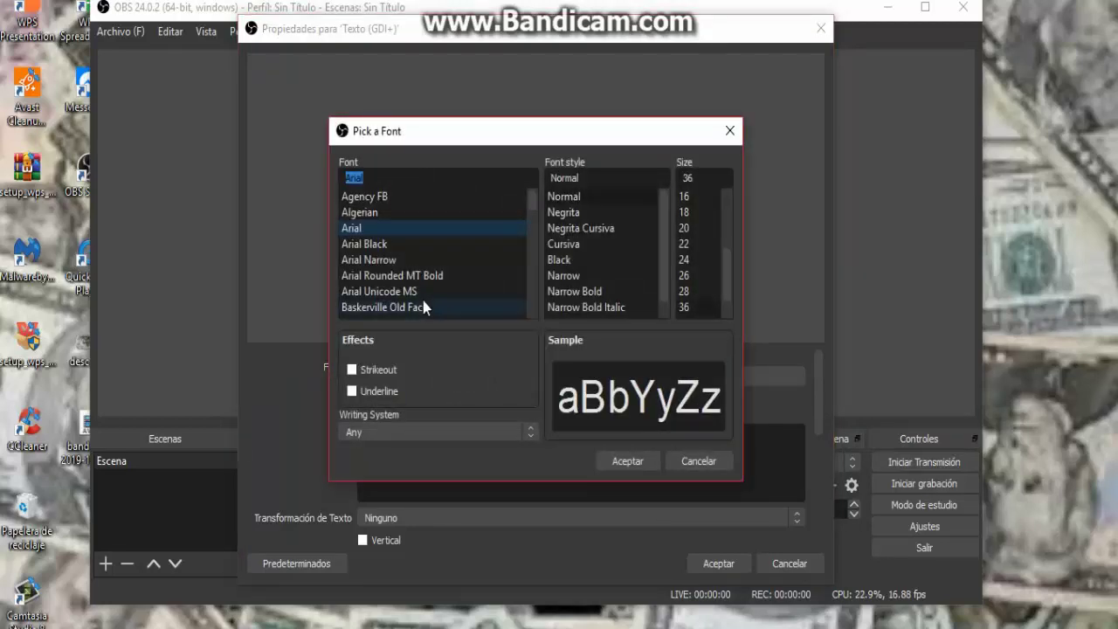
scroll(423, 300, down, 8)
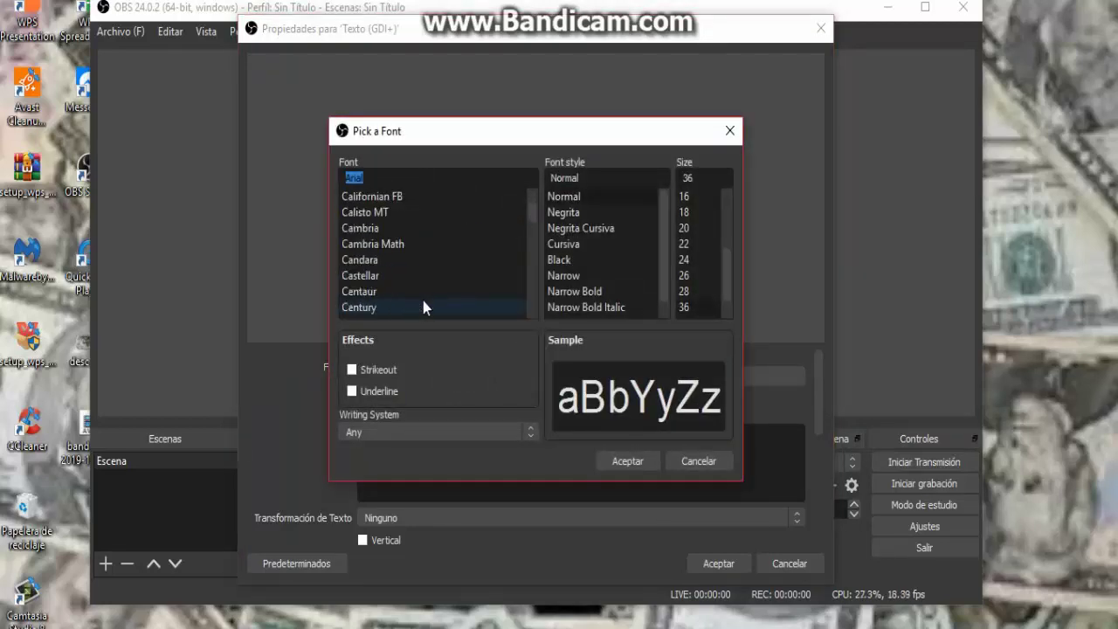
scroll(423, 300, down, 3)
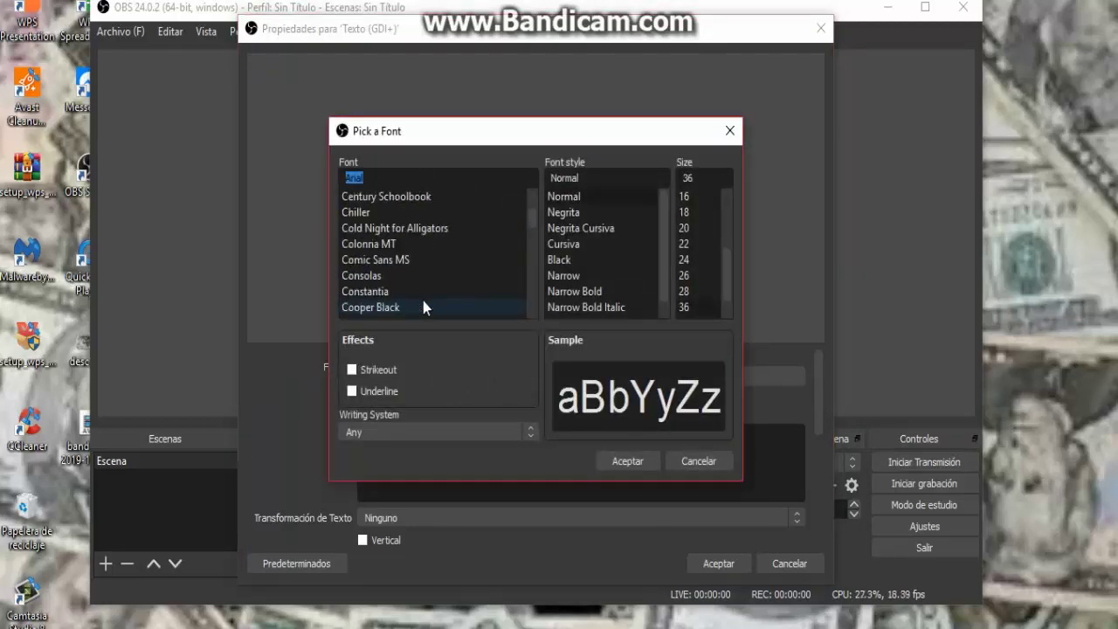
scroll(423, 301, down, 5)
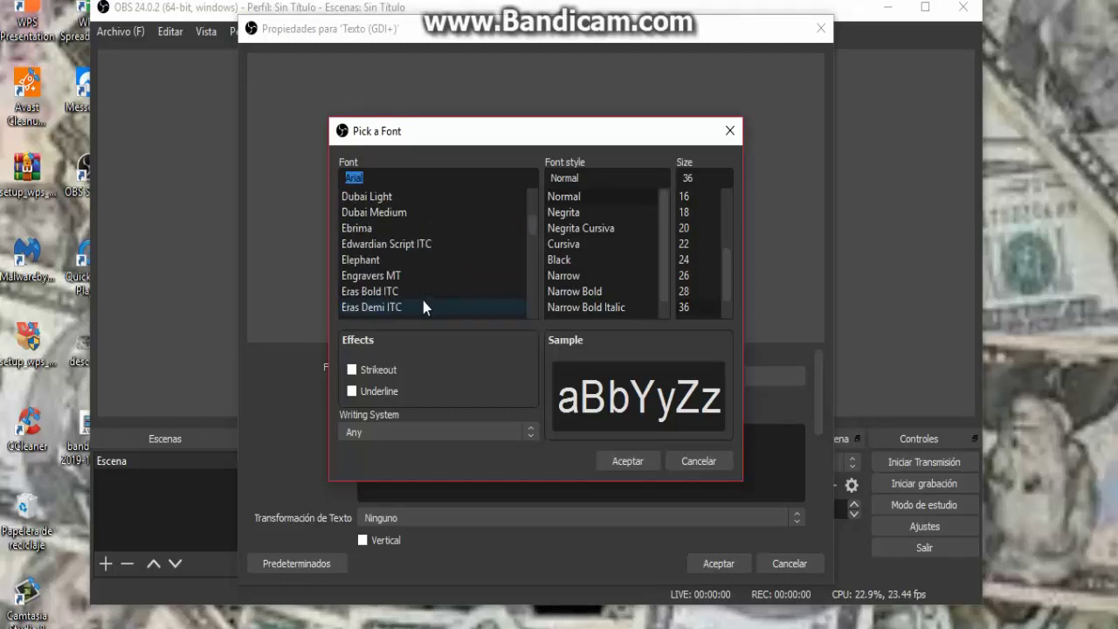
scroll(423, 306, down, 5)
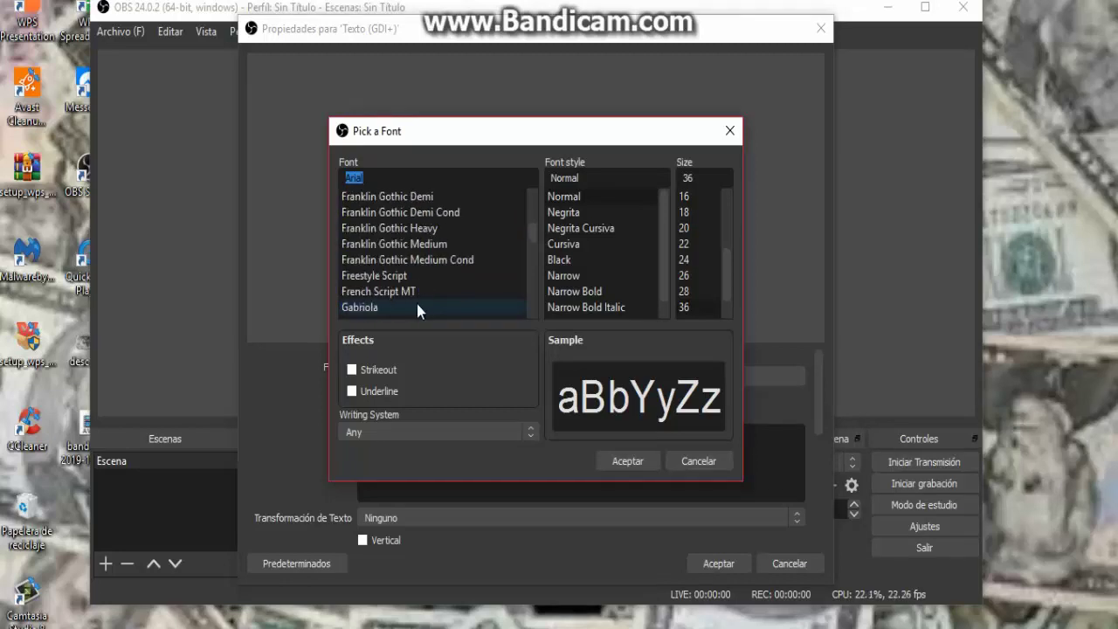
click(418, 306)
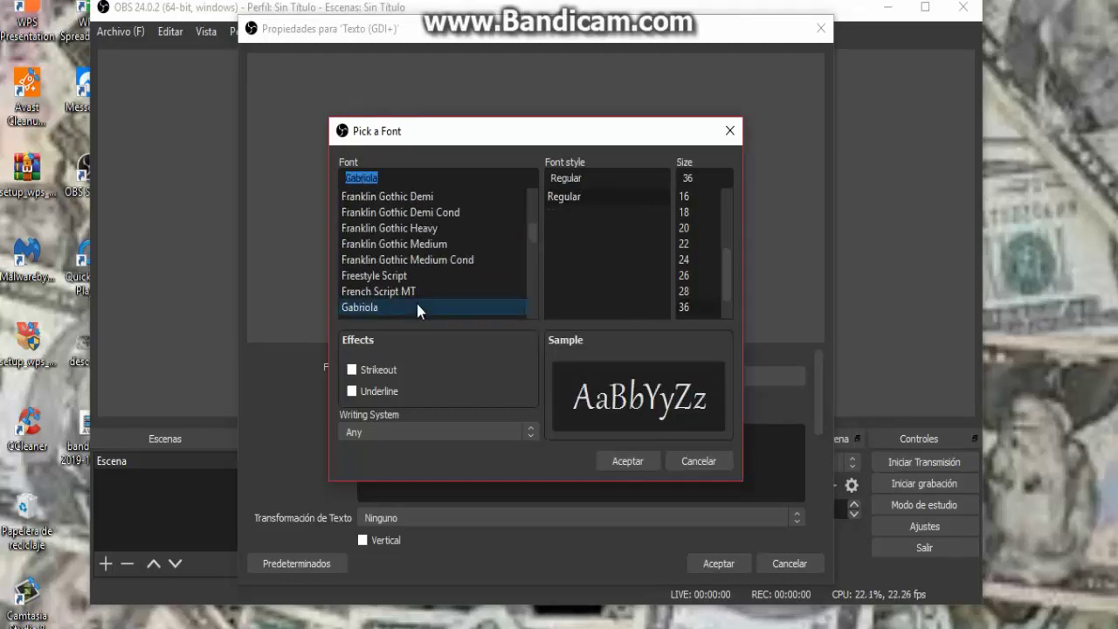
click(622, 460)
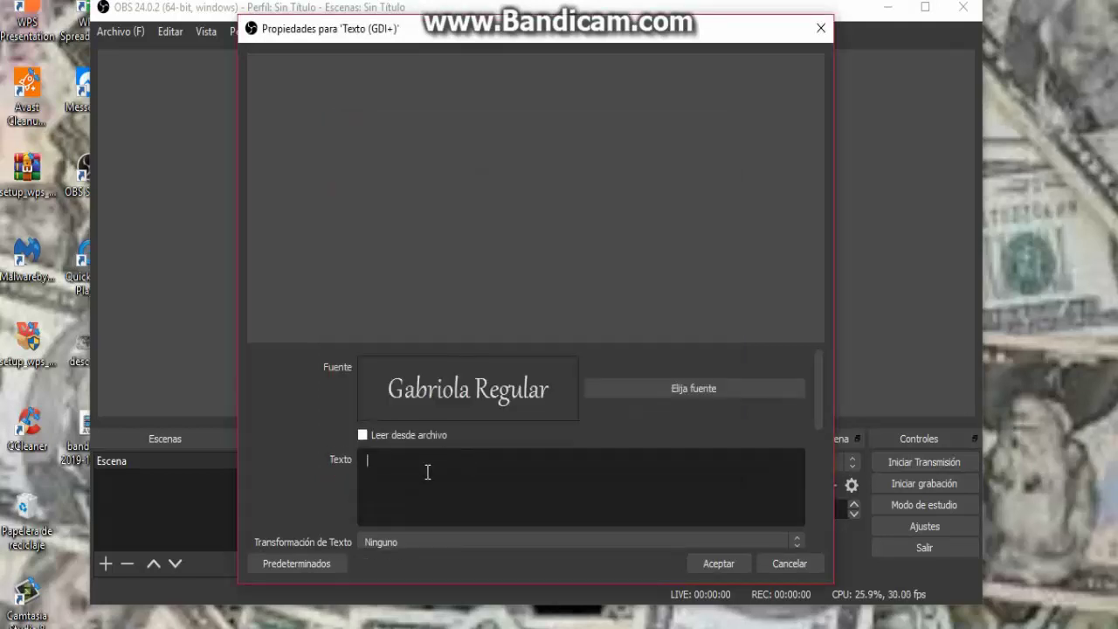
Step: Enter TUTORIAL as the content of the text source, clearing any mistyped characters
text(UT )
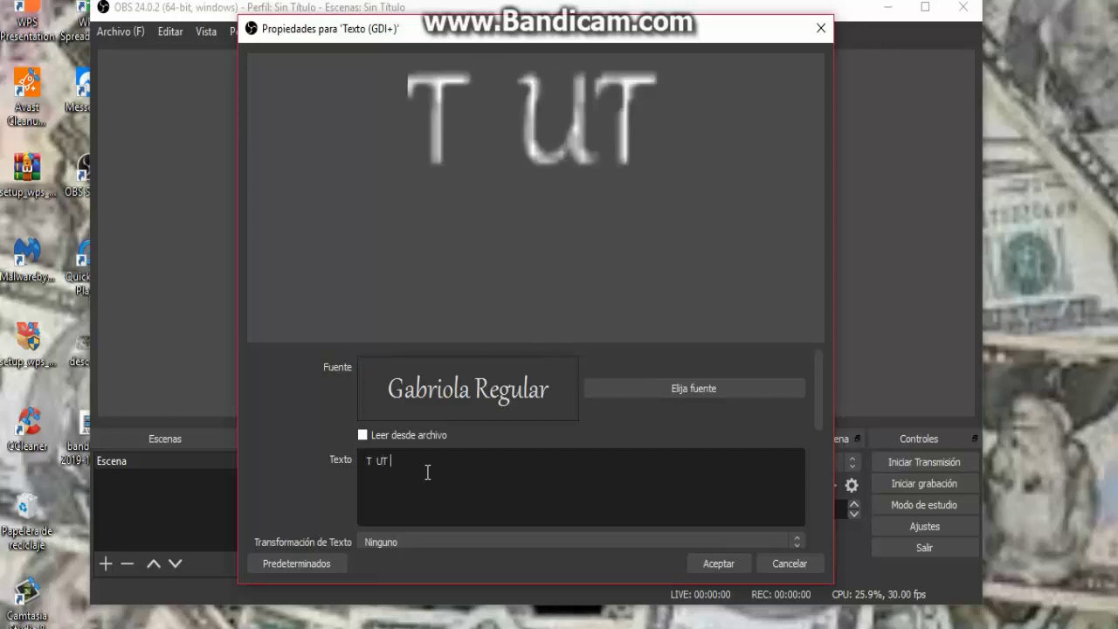
text(OR 1L)
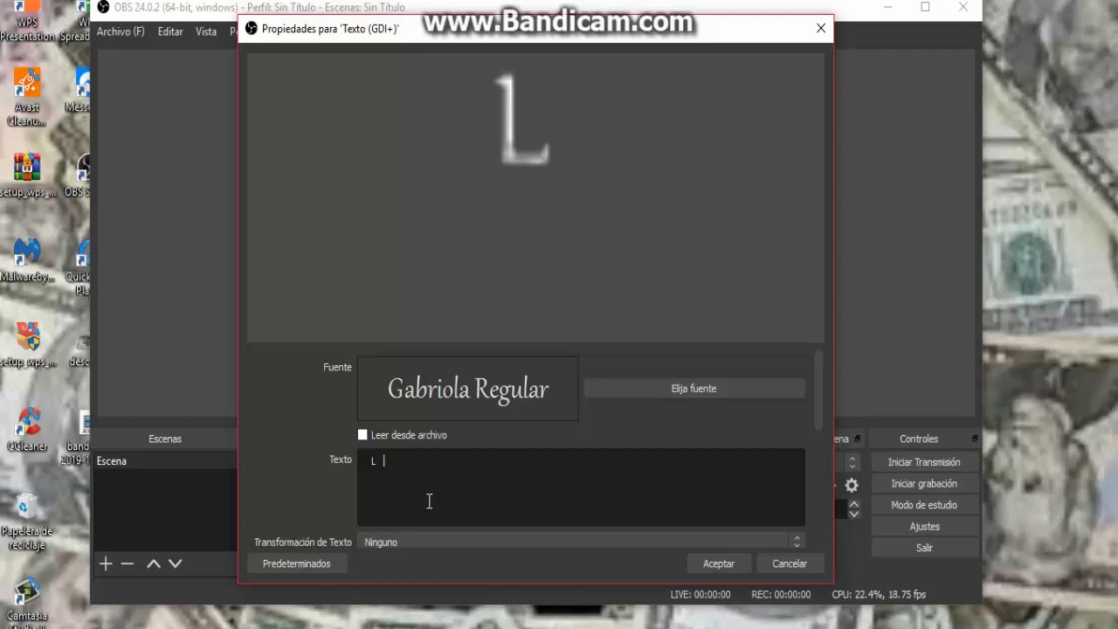
key(BackSpace)
key(BackSpace)
key(BackSpace)
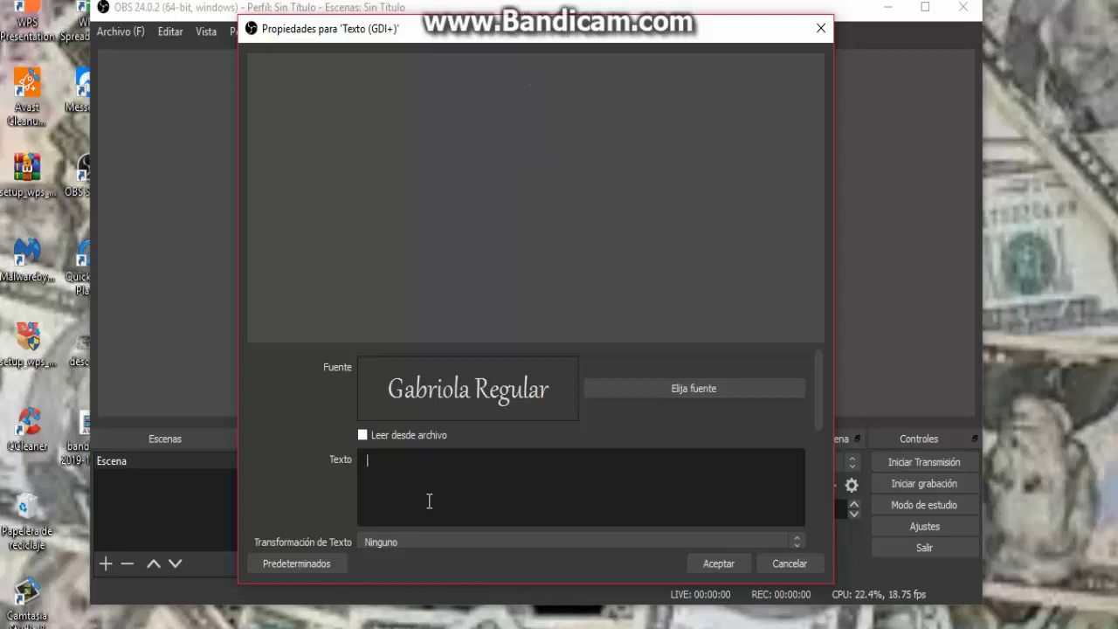
text(TUTO)
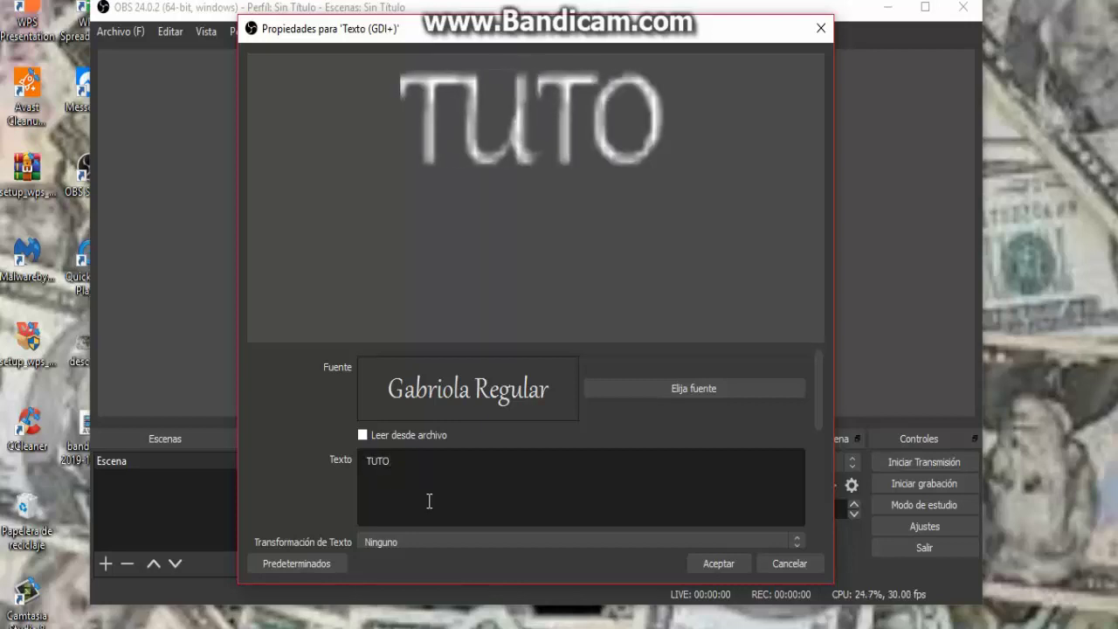
text(RIAL)
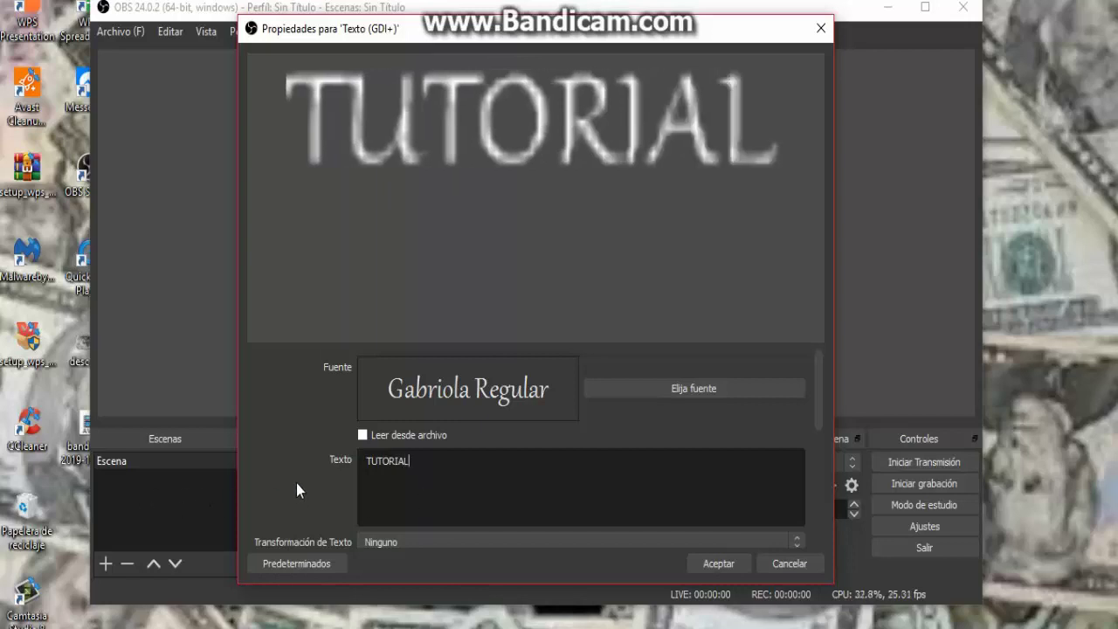
Step: Set the text color to the basic pink #ff007f and accept the text source's properties
scroll(296, 483, down, 1)
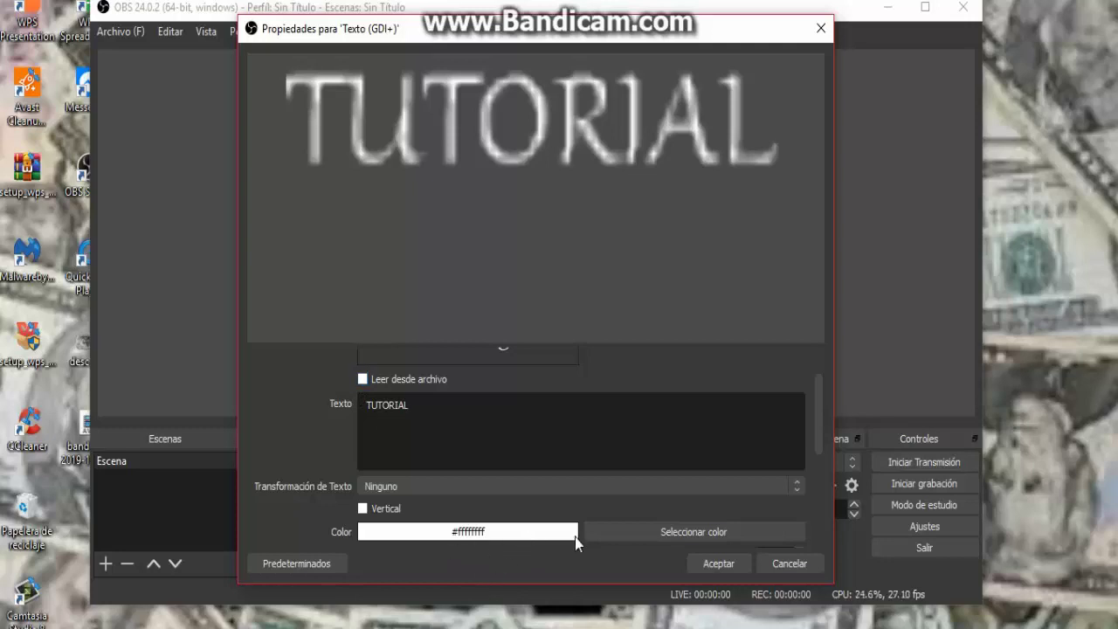
click(655, 538)
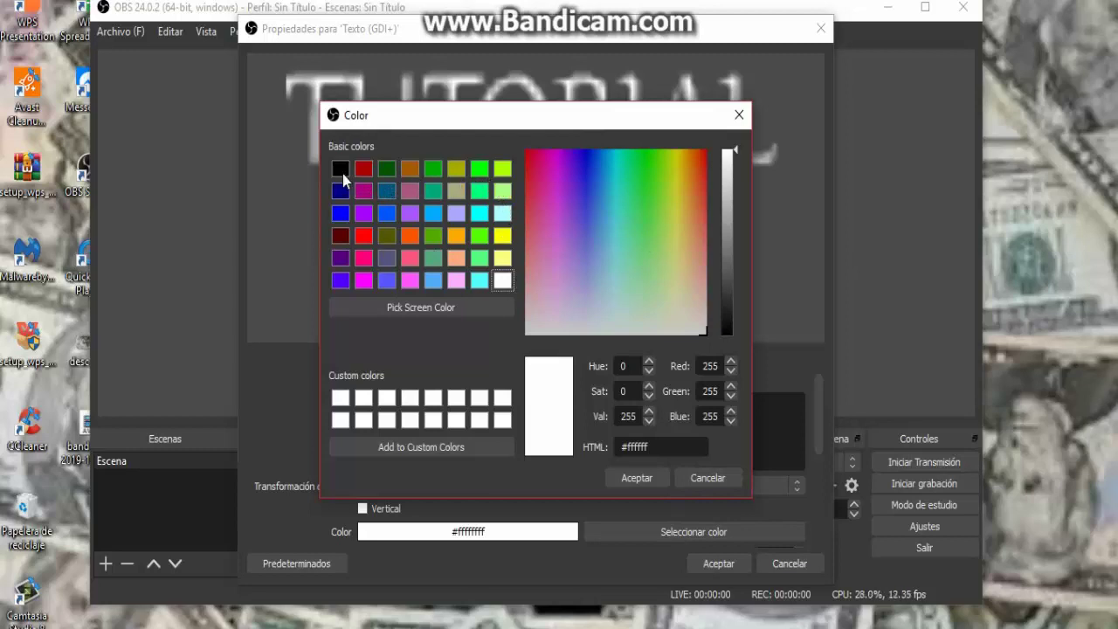
click(363, 258)
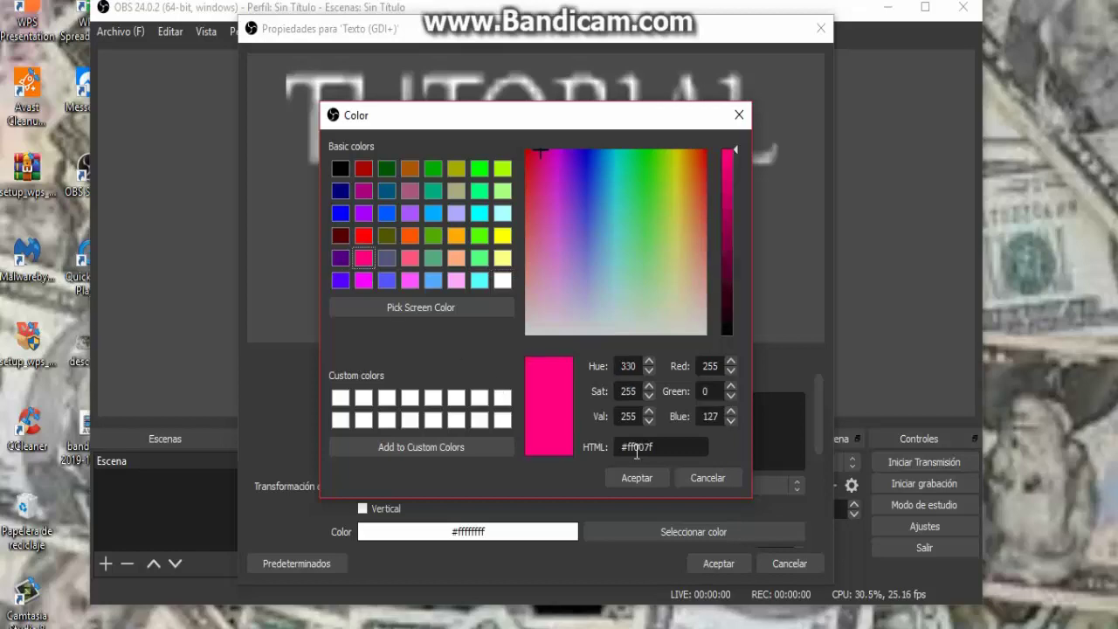
click(629, 478)
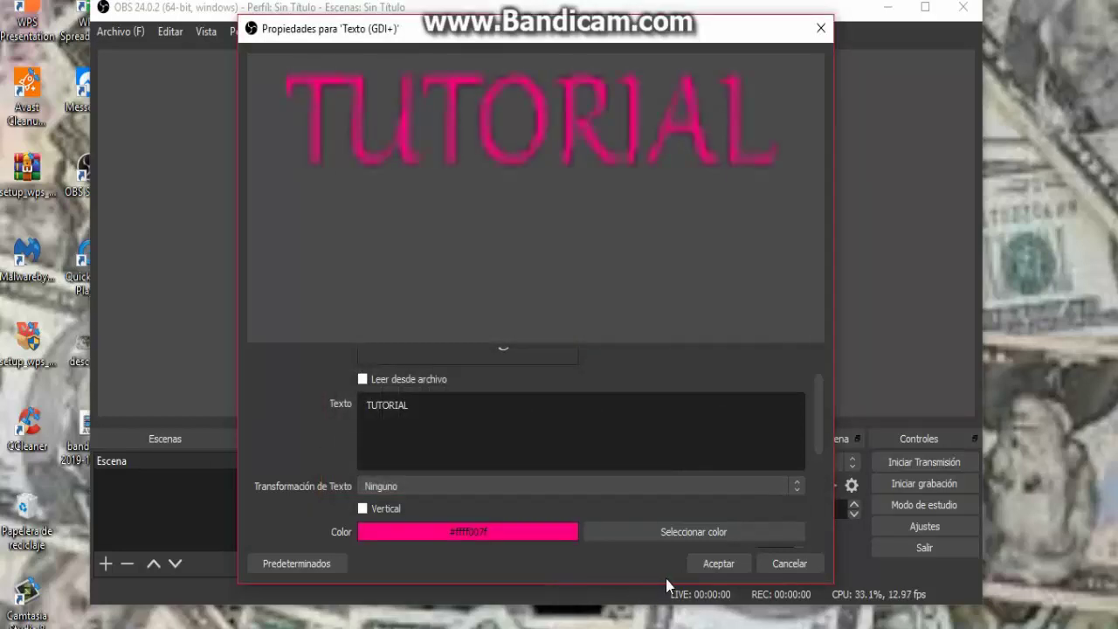
click(709, 565)
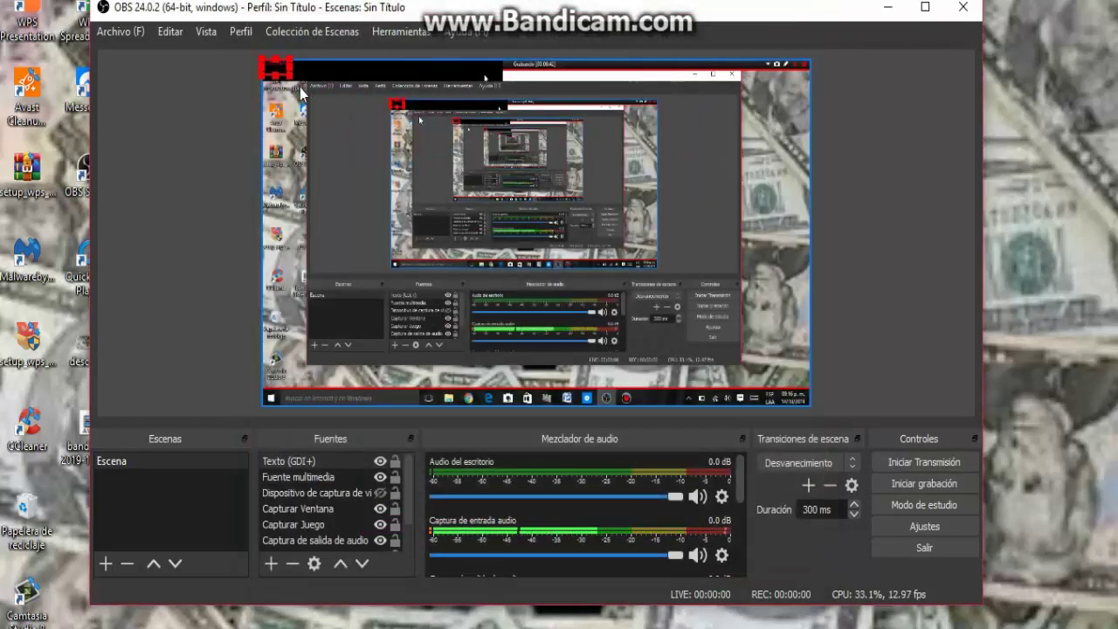
Step: Enlarge the TUTORIAL text to about half the preview canvas width, place it in the lower-left area and deselect it
drag(278, 79, 533, 194)
drag(439, 137, 435, 394)
click(181, 270)
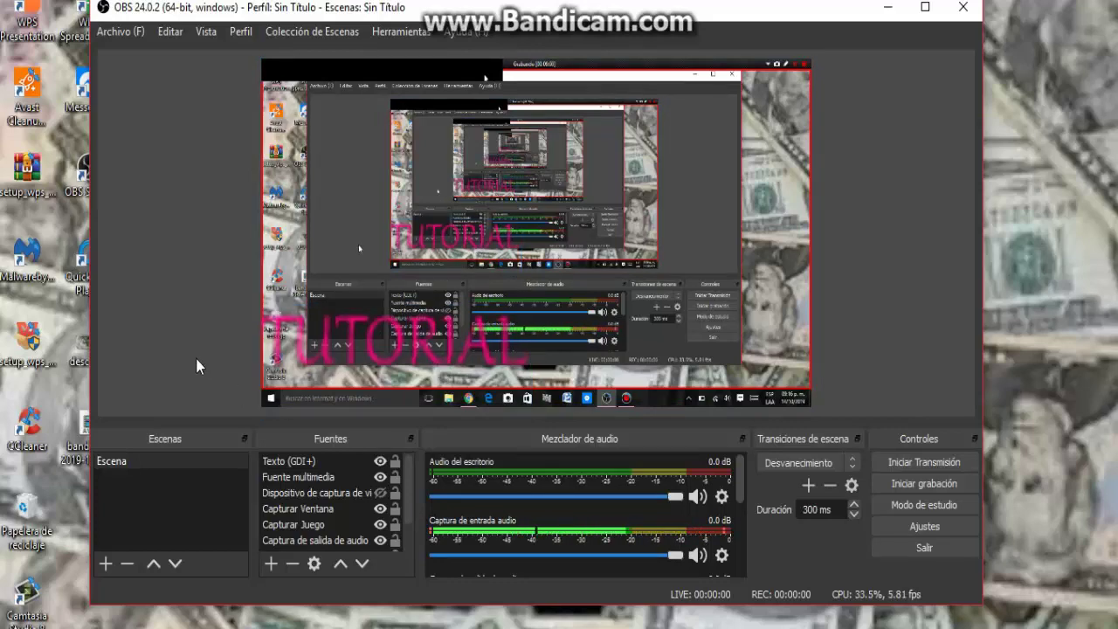
click(272, 563)
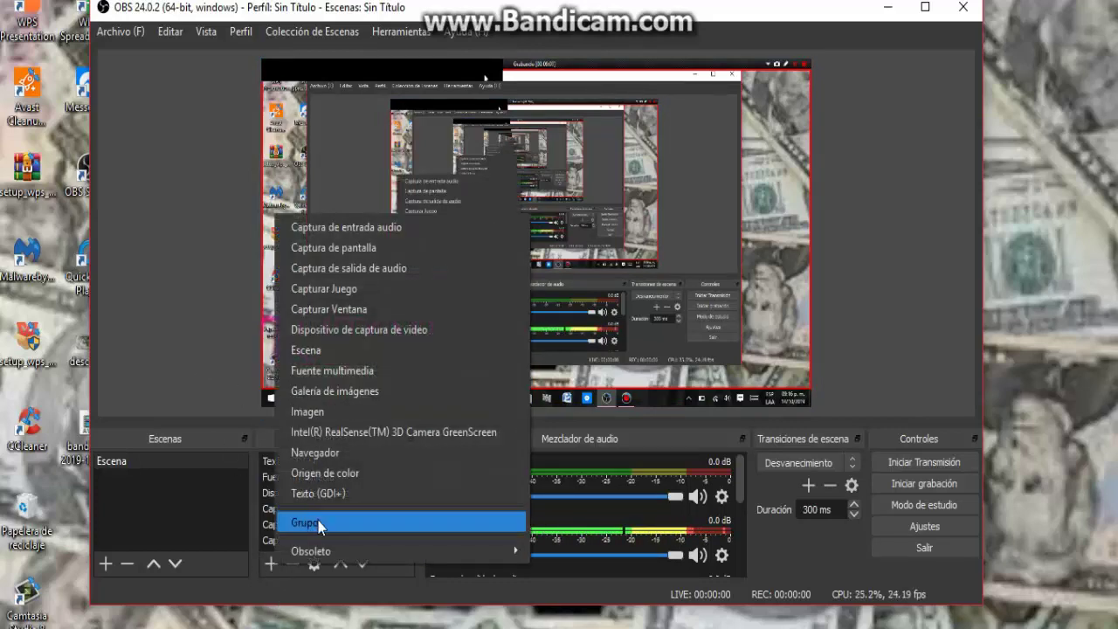
mouse_move(325, 560)
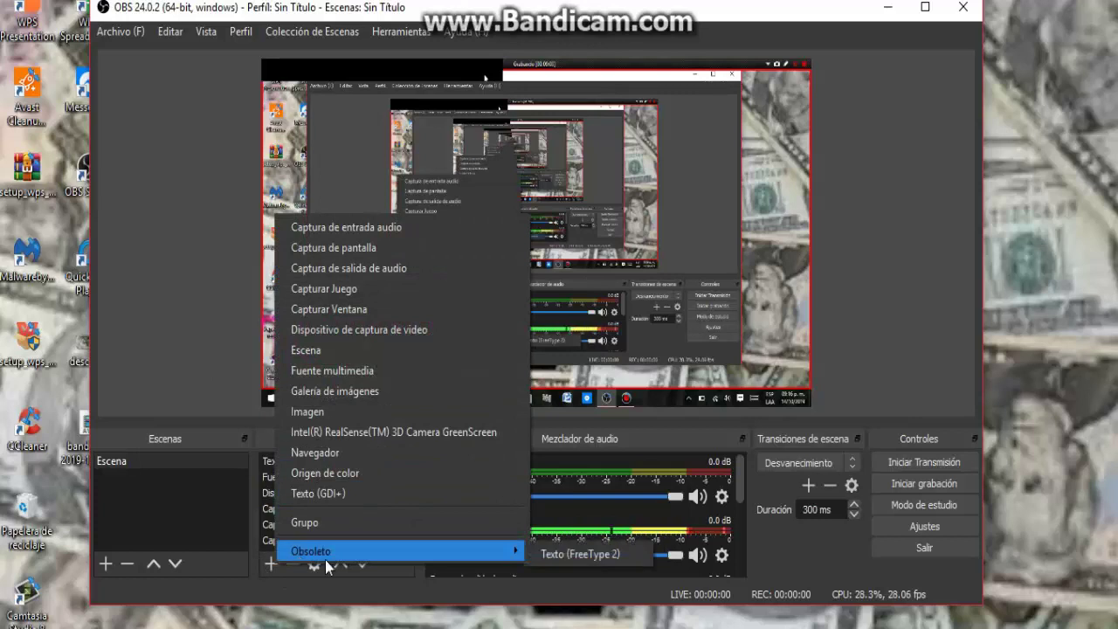
click(226, 357)
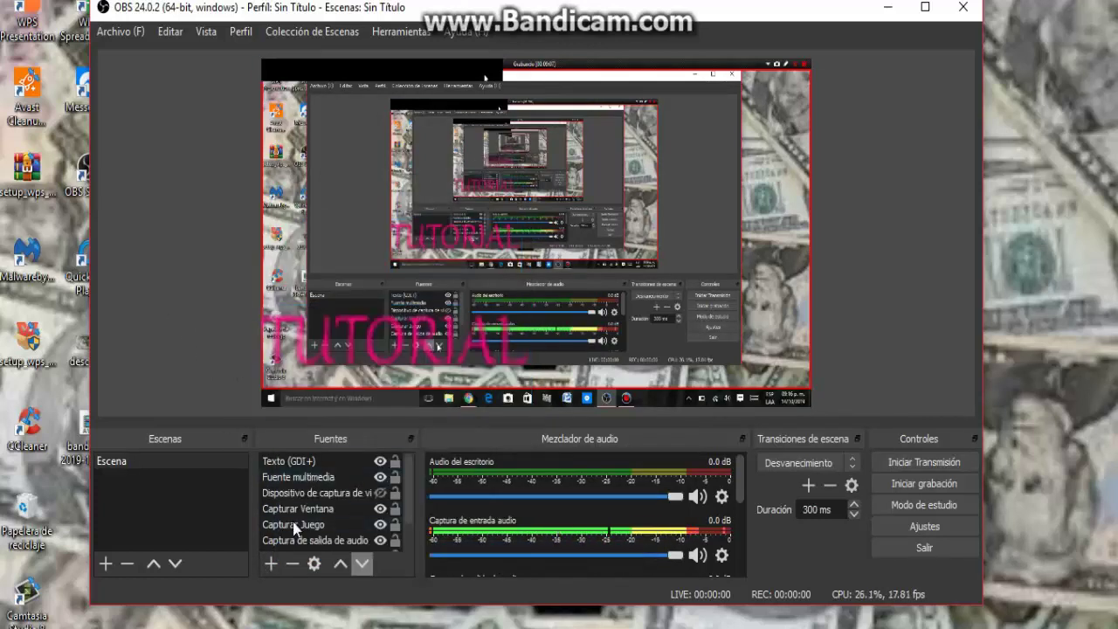
Step: Delete the audio input capture and audio output capture sources (Captura de entrada audio, Captura de salida de audio) from the scene
scroll(297, 524, down, 1)
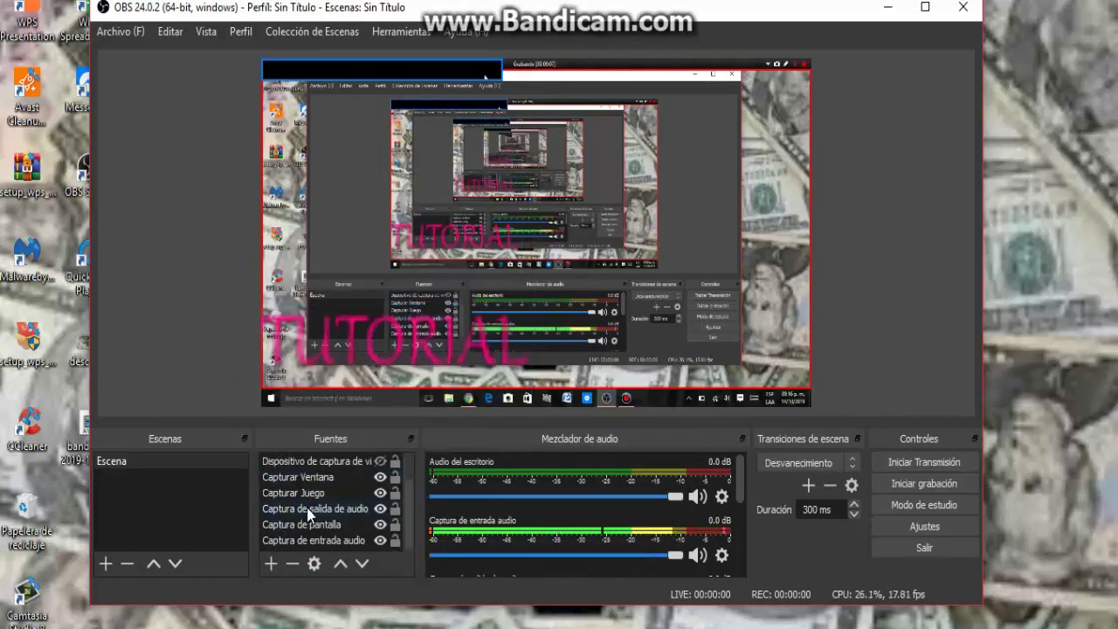
right_click(277, 542)
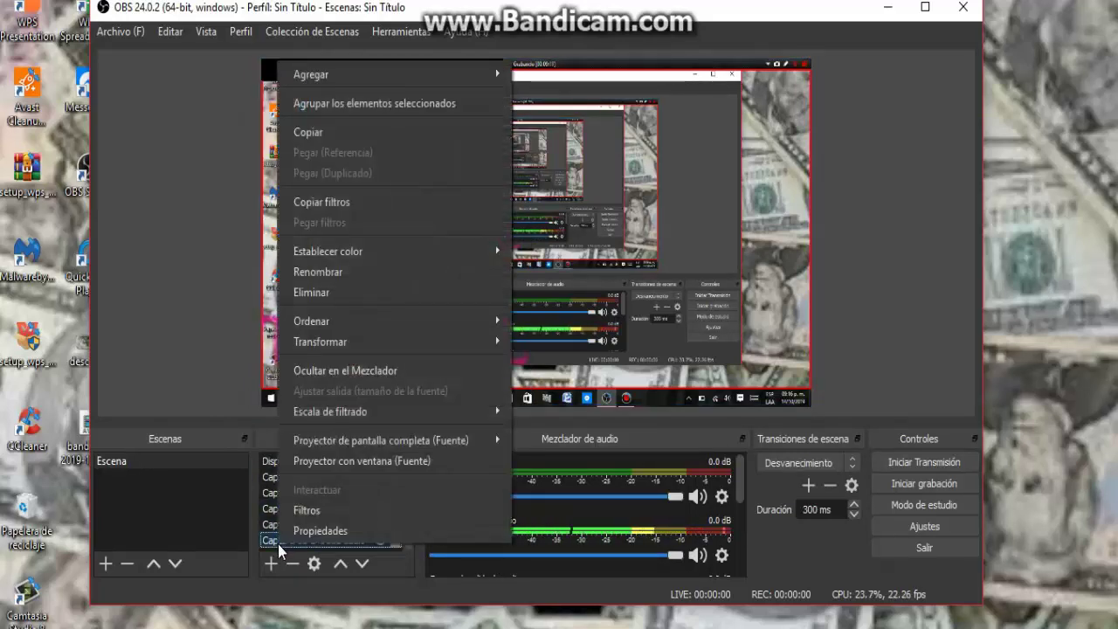
click(370, 294)
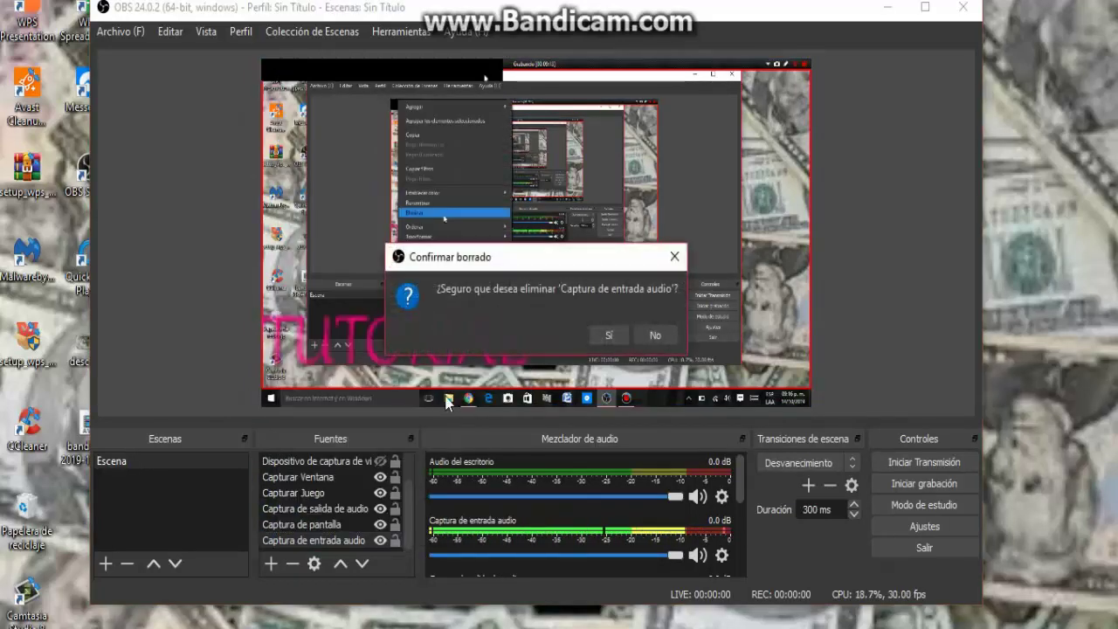
click(608, 334)
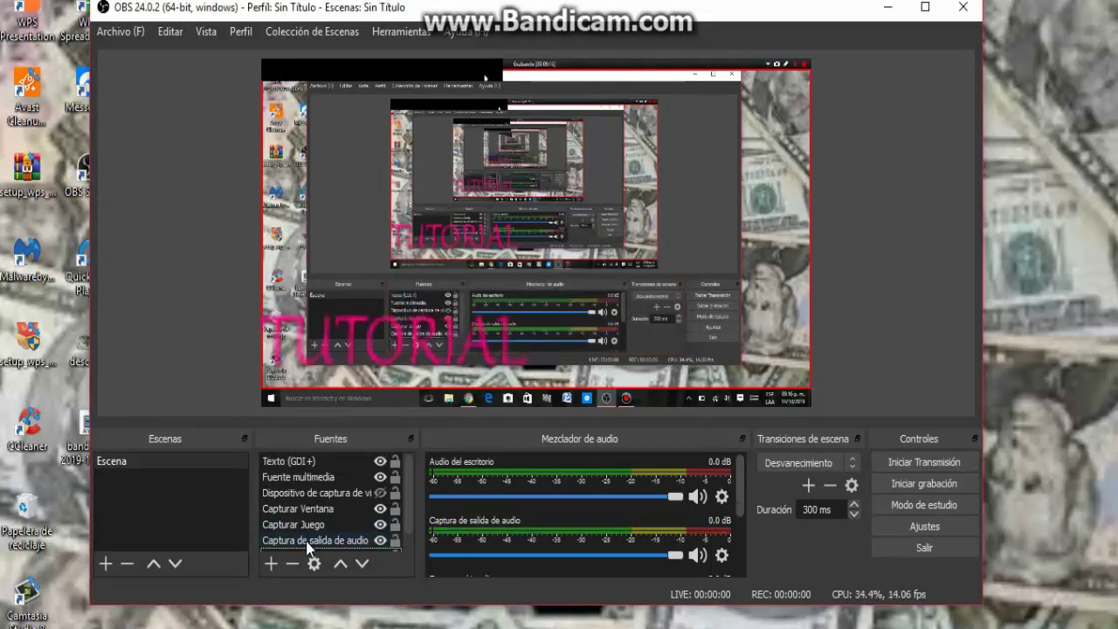
right_click(308, 543)
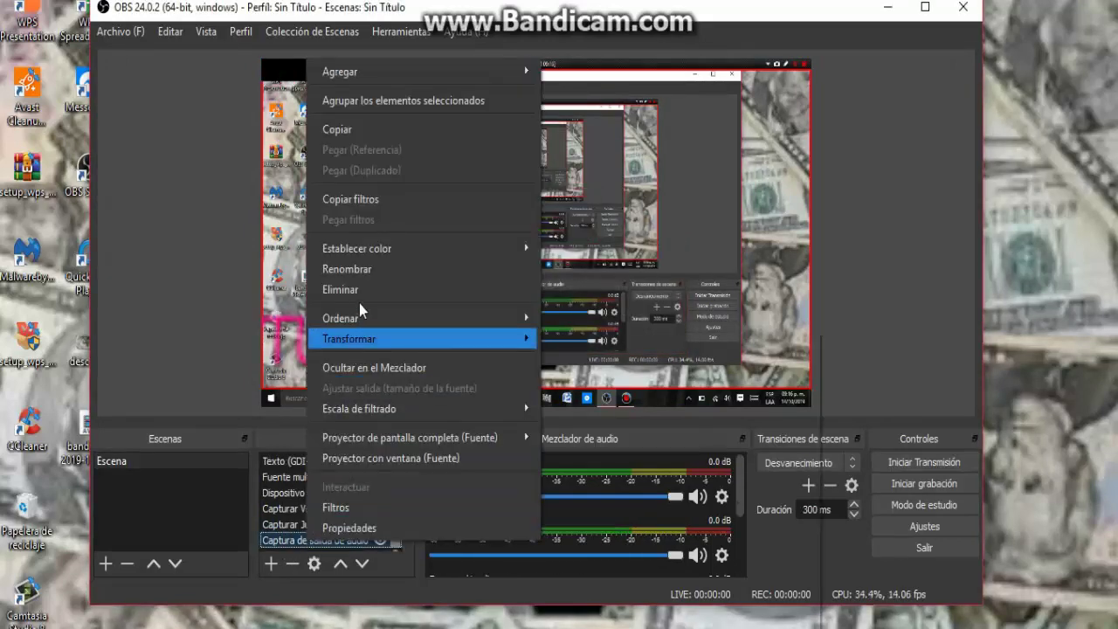
click(362, 290)
click(609, 334)
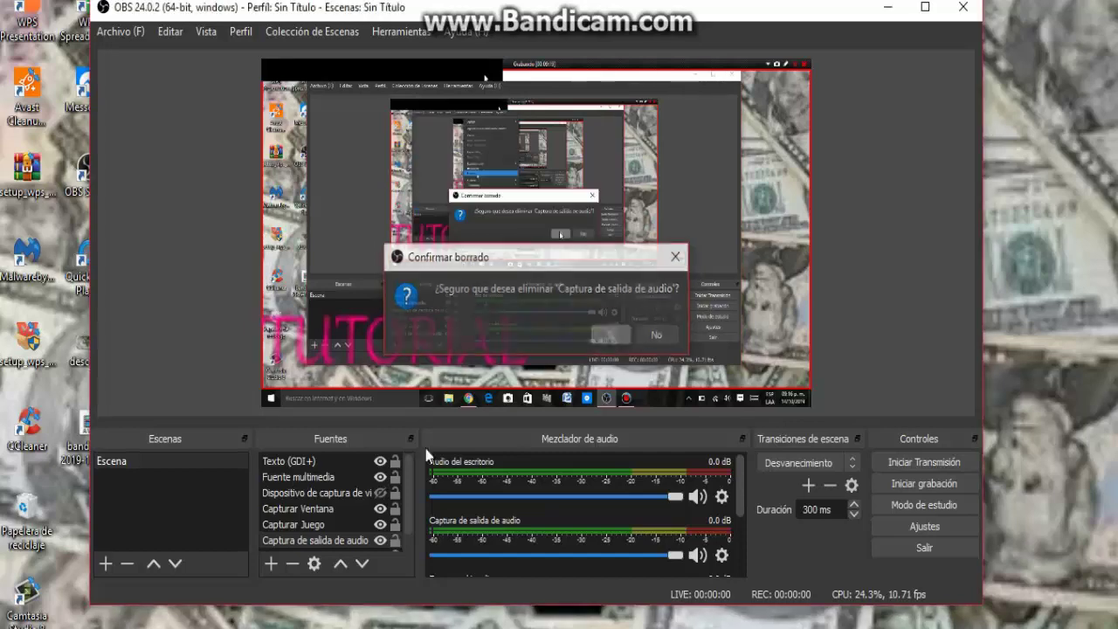
Step: Remove the Captura de pantalla and Capturar Juego sources from the scene, confirming each deletion
right_click(327, 539)
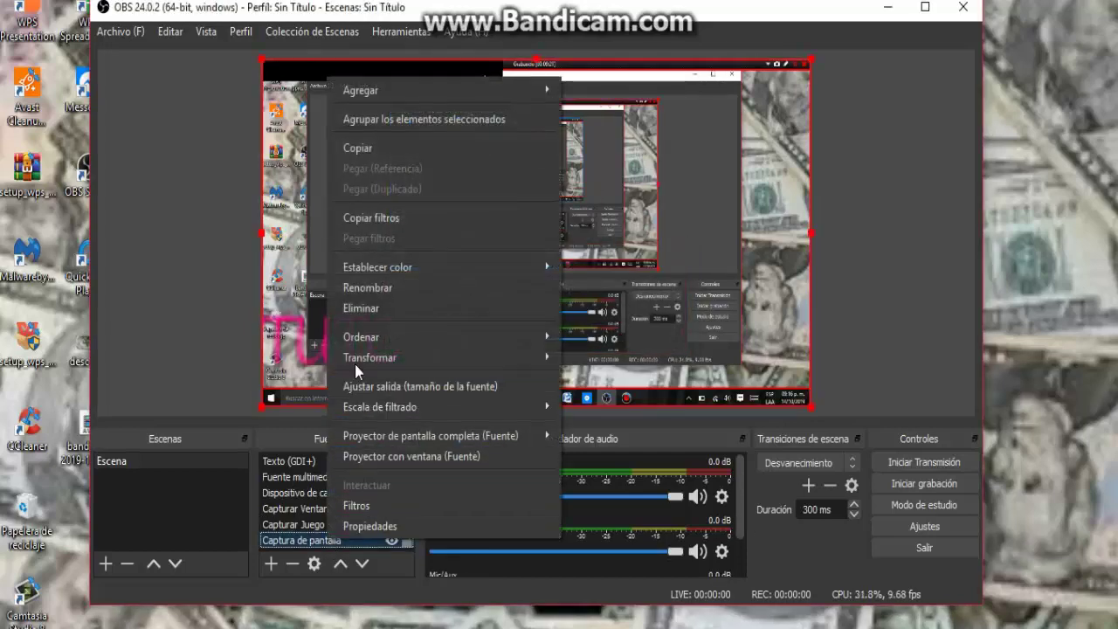
click(374, 311)
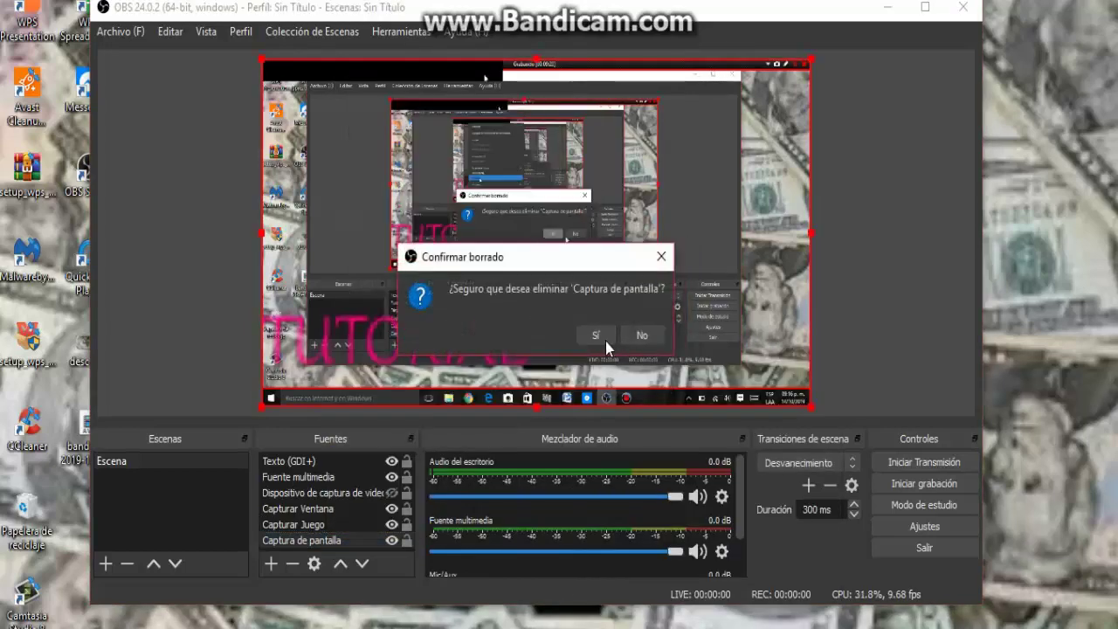
click(603, 340)
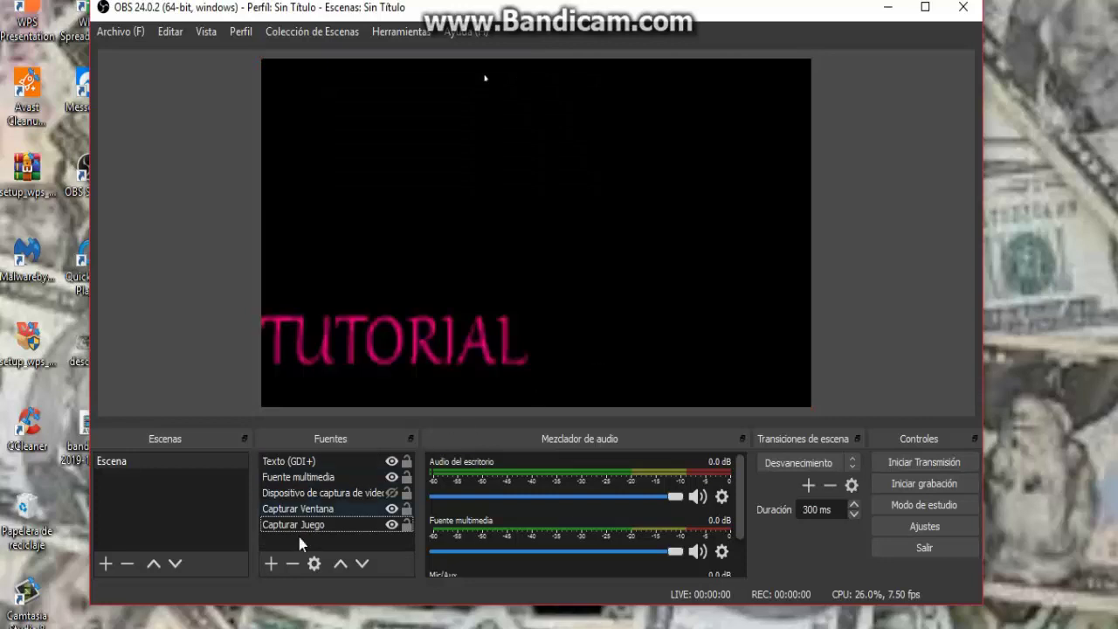
right_click(289, 527)
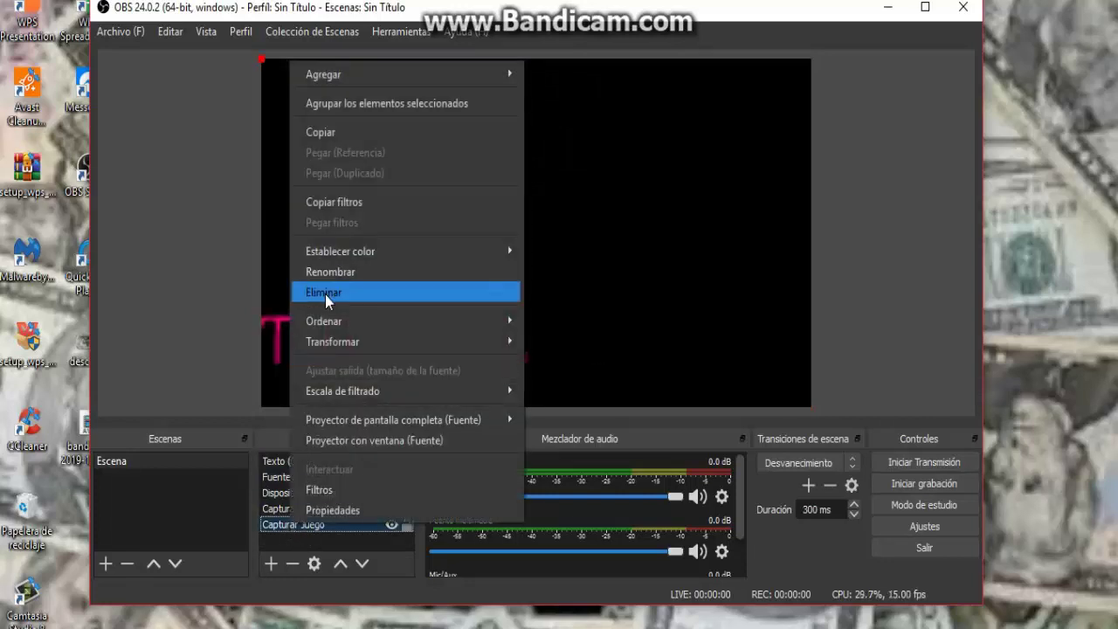
click(325, 293)
click(584, 334)
Step: Delete the Capturar Ventana source from the scene and confirm the removal
click(297, 506)
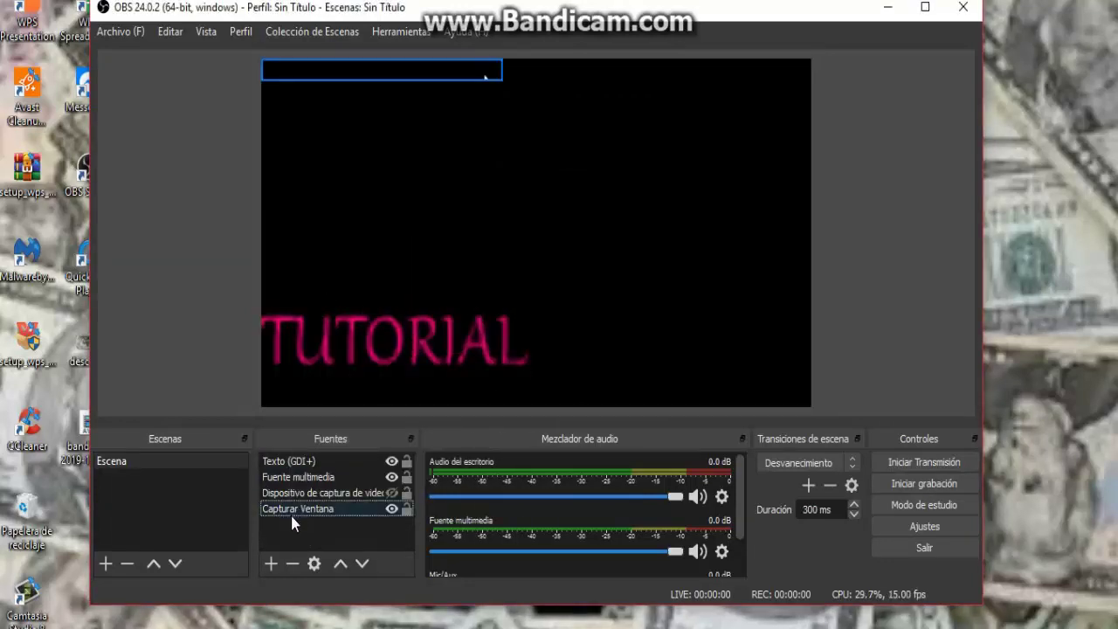
right_click(293, 507)
click(343, 280)
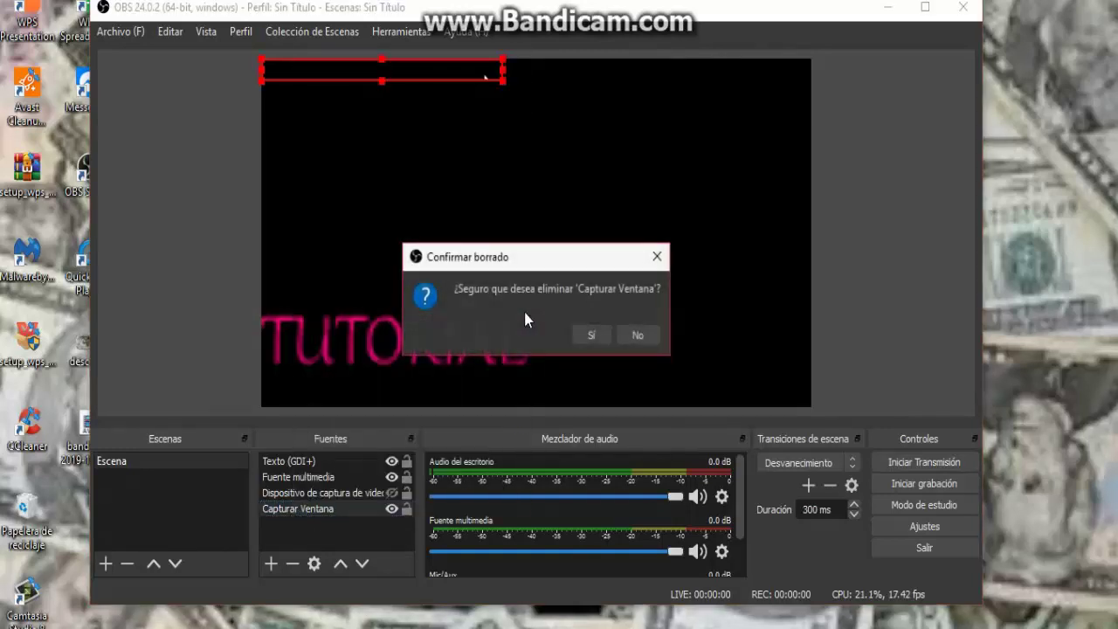
click(587, 337)
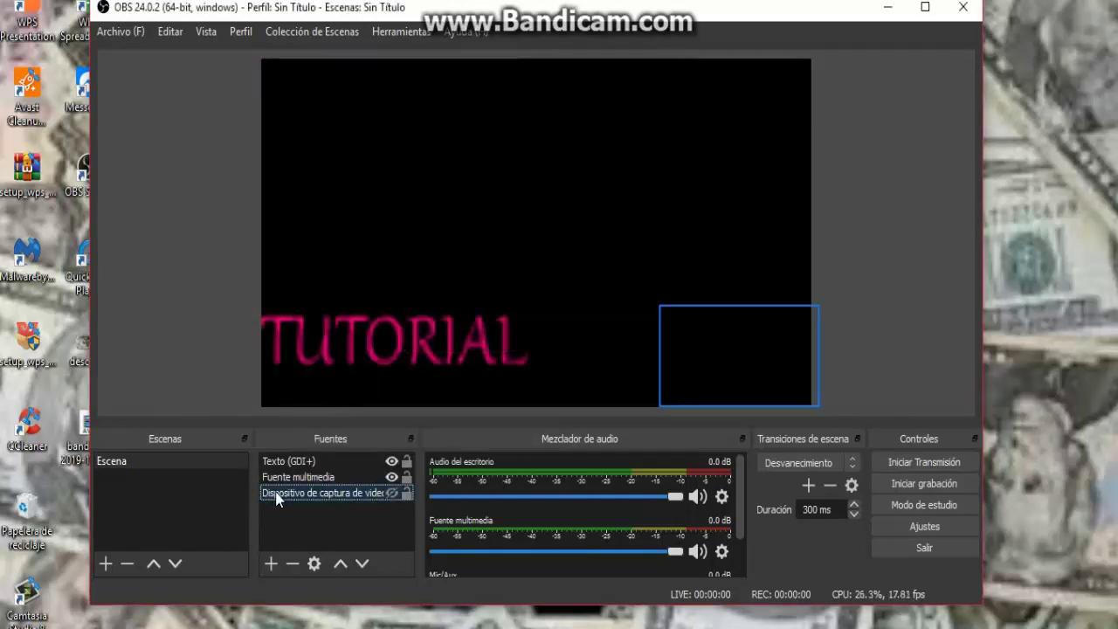
Step: Delete the hidden video capture device source and the Fuente multimedia source, leaving Texto (GDI+) in the scene
right_click(278, 493)
click(367, 216)
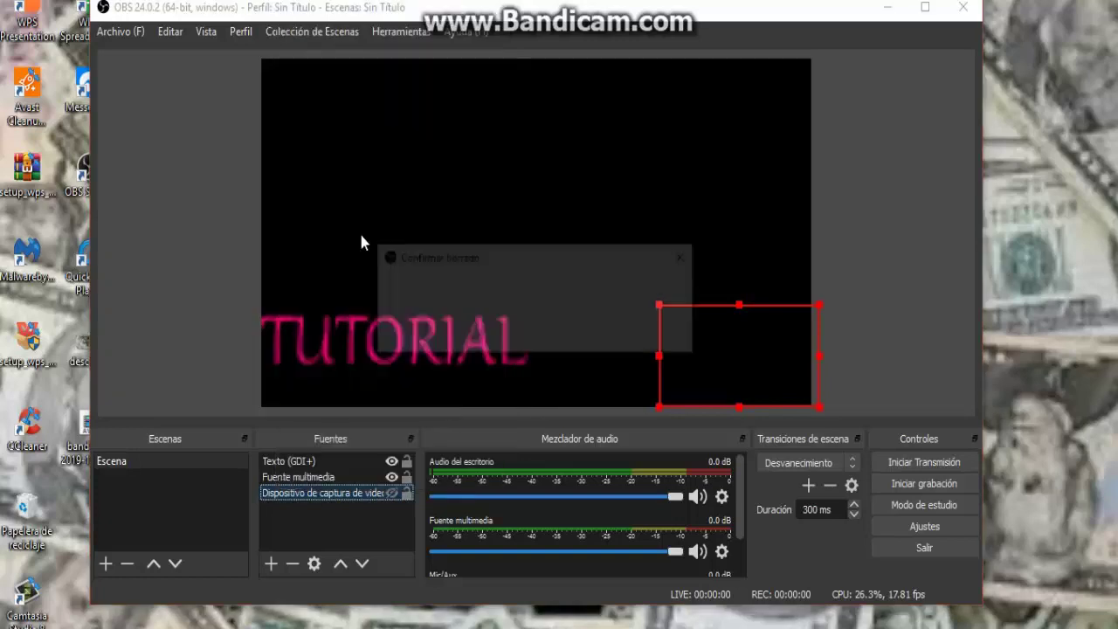
click(597, 338)
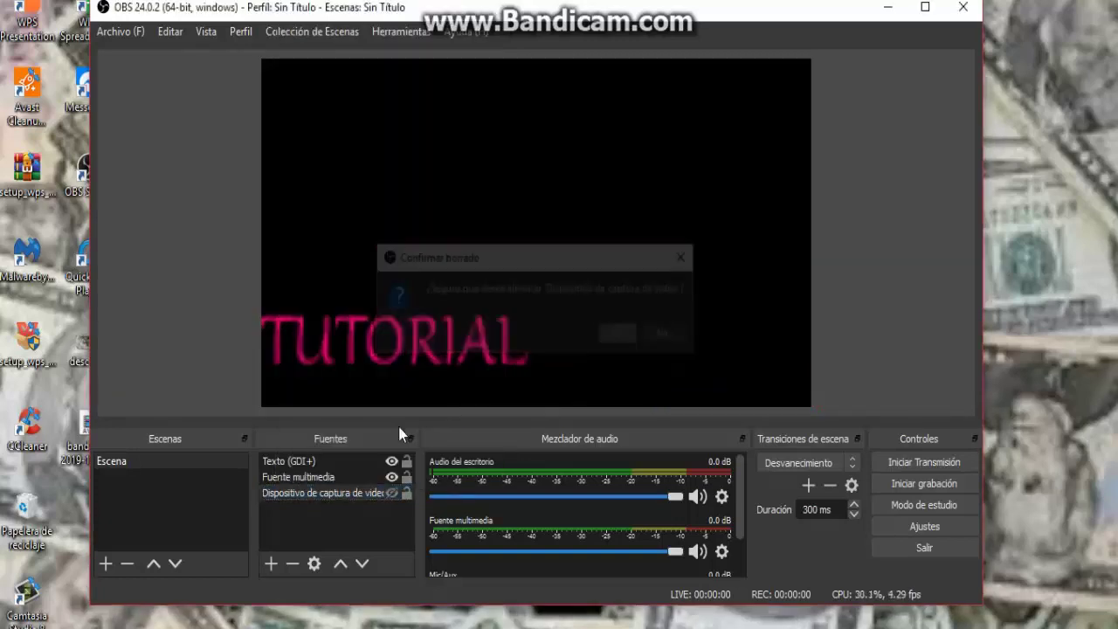
right_click(305, 485)
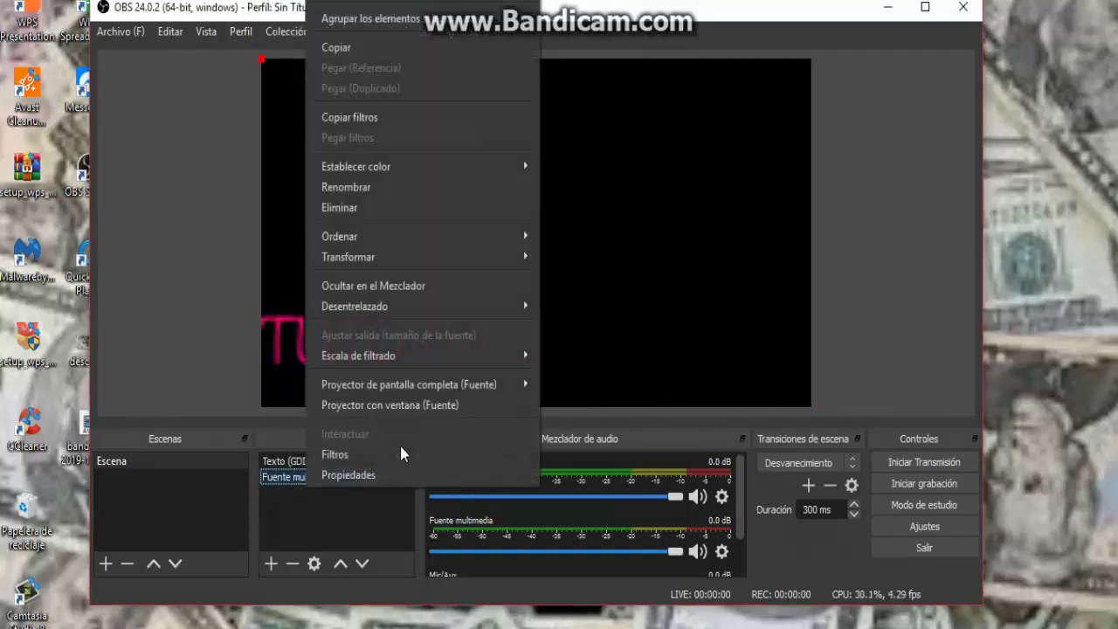
click(358, 216)
click(597, 337)
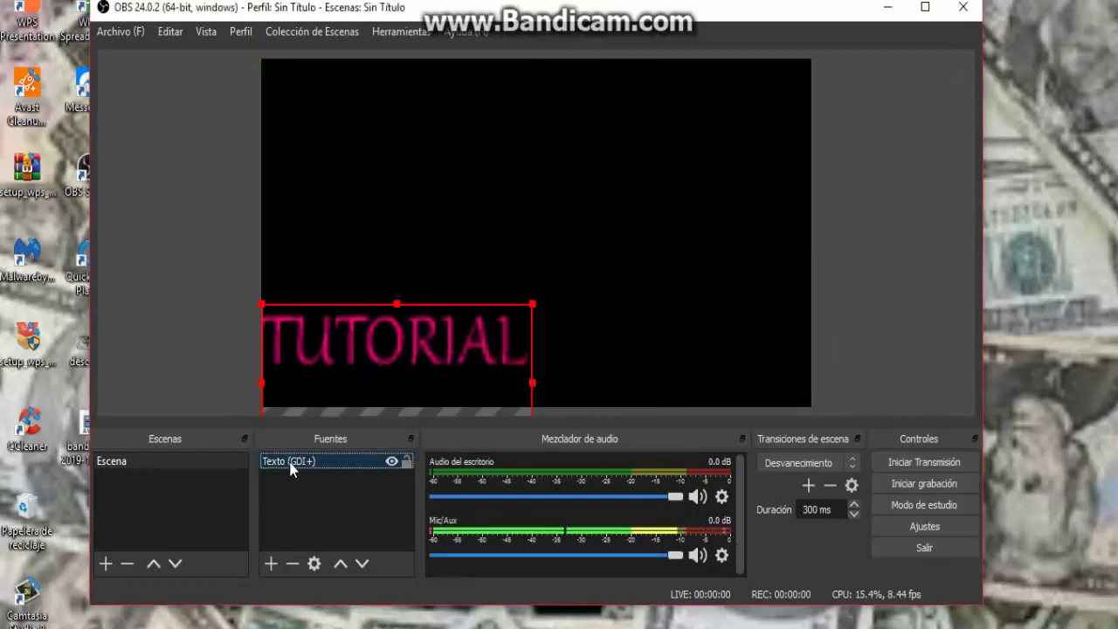